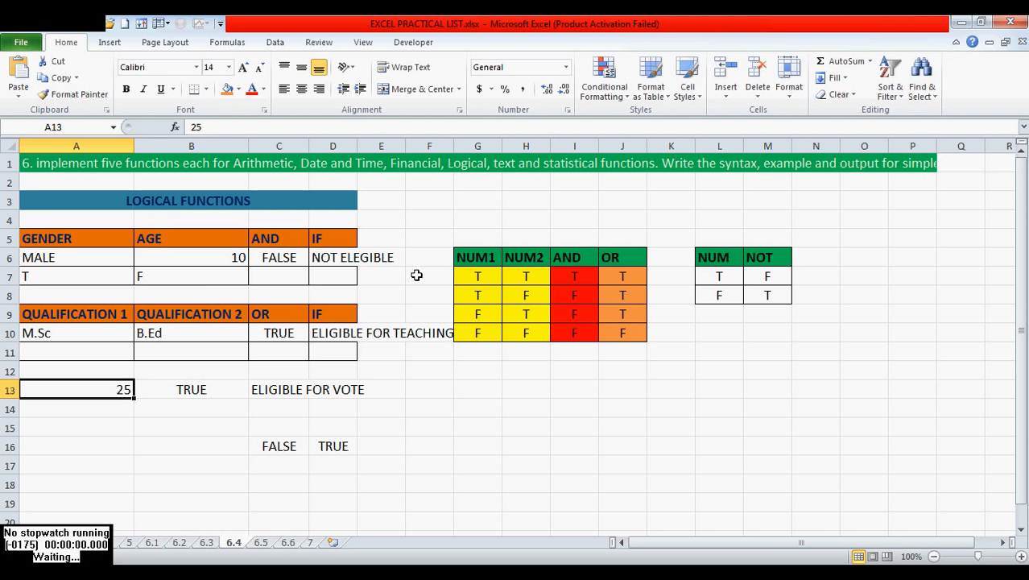
- Rename the first two column headers of the AND/OR truth table to ARG1 and ARG2
{"action": "mouse_move", "coordinate": [481, 259]}
{"action": "left_mouse_down"}
{"action": "mouse_move", "coordinate": [512, 266]}
{"action": "mouse_move", "coordinate": [515, 277]}
{"action": "mouse_move", "coordinate": [476, 256]}
{"action": "left_mouse_up"}
{"action": "type", "text": "ARG1"}
{"action": "key", "text": "Tab"}
{"action": "type", "text": "ARG2"}
{"action": "key", "text": "Return"}
- Examine the argument combinations and results in the AND, OR and NOT truth tables
{"action": "left_click", "coordinate": [494, 276]}
{"action": "left_click_drag", "start_coordinate": [494, 276], "coordinate": [524, 271]}
{"action": "left_click", "coordinate": [573, 274]}
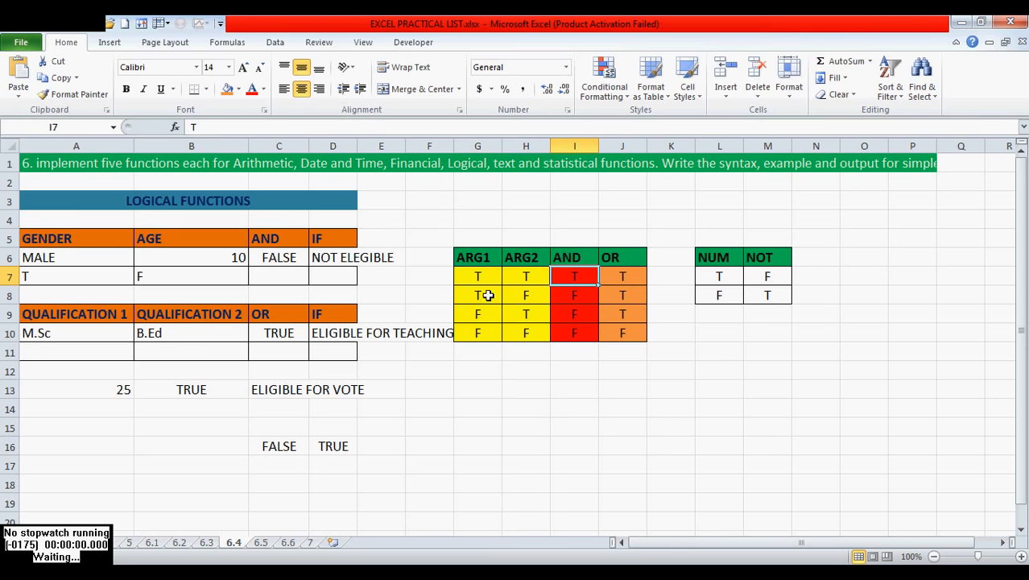
{"action": "left_click_drag", "start_coordinate": [480, 297], "coordinate": [562, 345]}
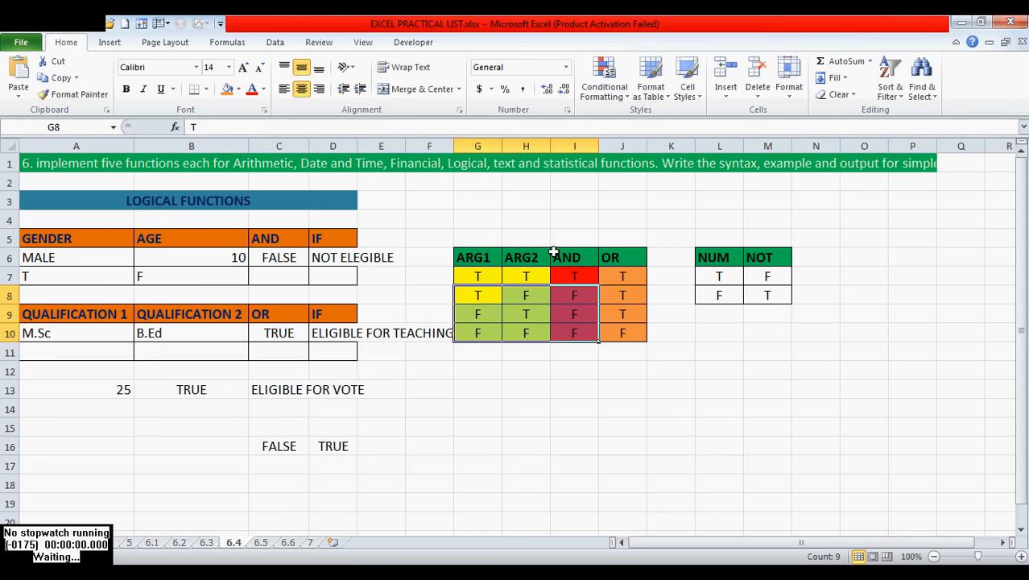
{"action": "left_click", "coordinate": [568, 146]}
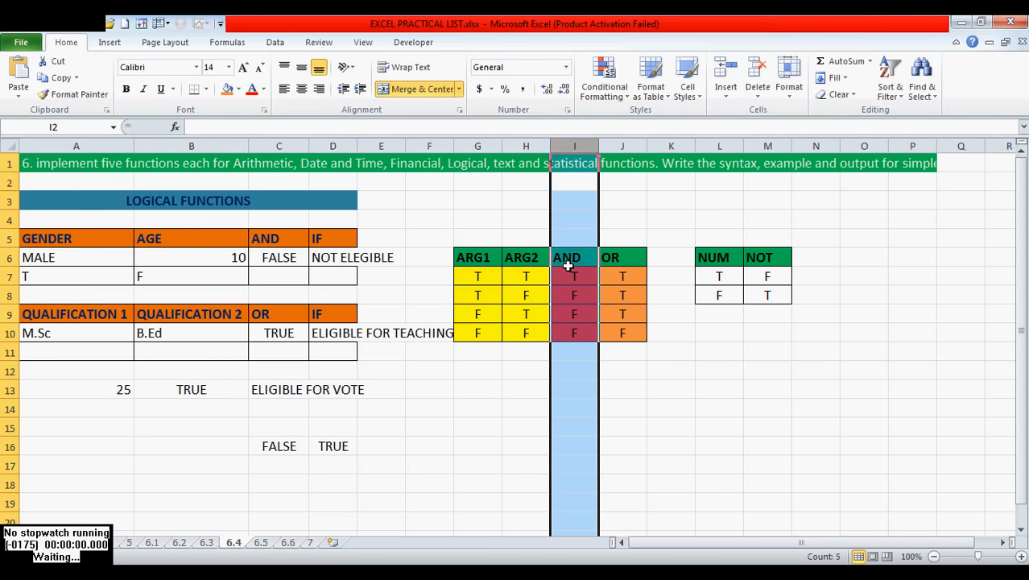
{"action": "left_click_drag", "start_coordinate": [483, 259], "coordinate": [521, 283]}
{"action": "left_click_drag", "start_coordinate": [475, 333], "coordinate": [521, 339]}
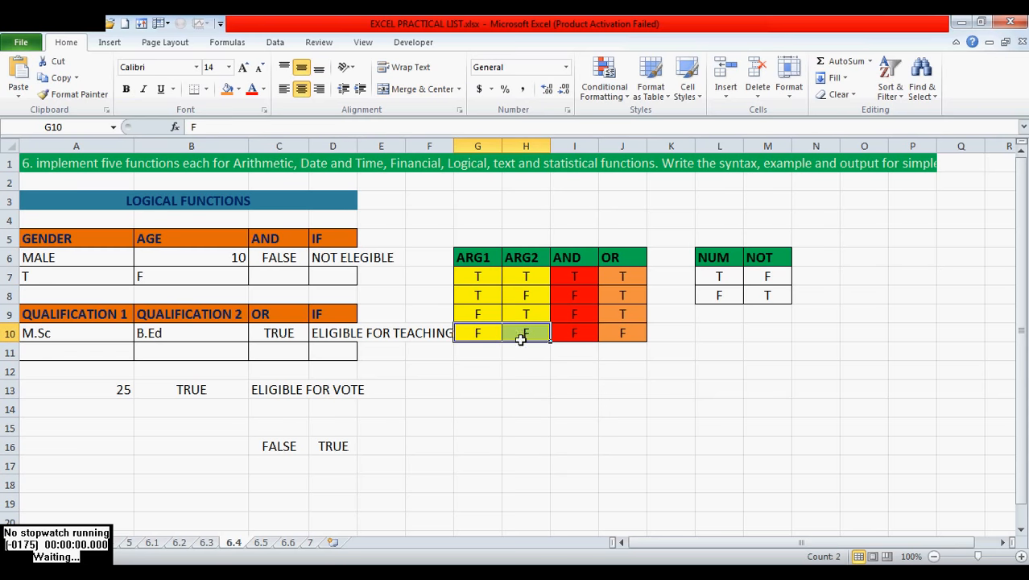
{"action": "left_click", "coordinate": [618, 333]}
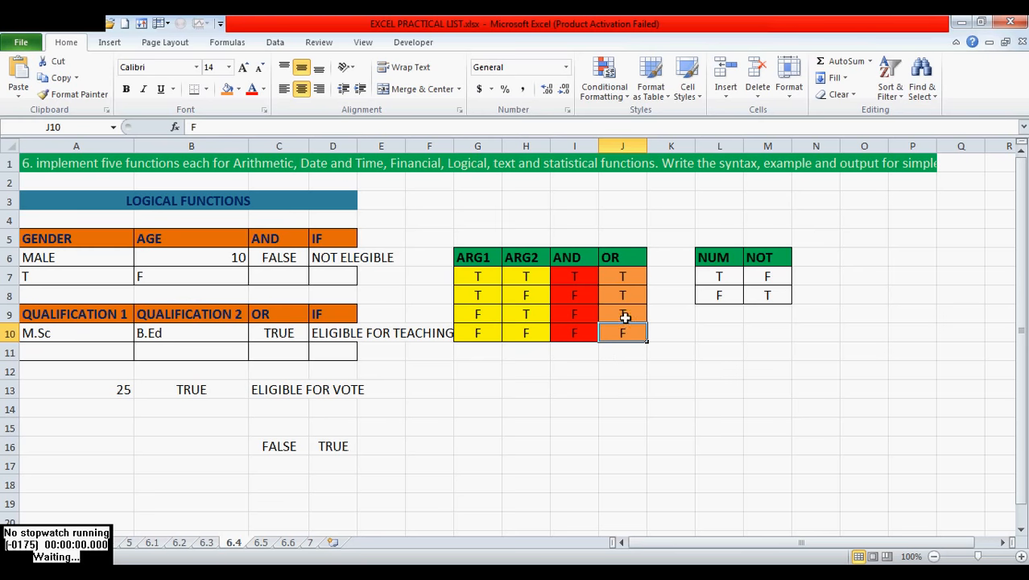
{"action": "left_click_drag", "start_coordinate": [476, 312], "coordinate": [521, 277]}
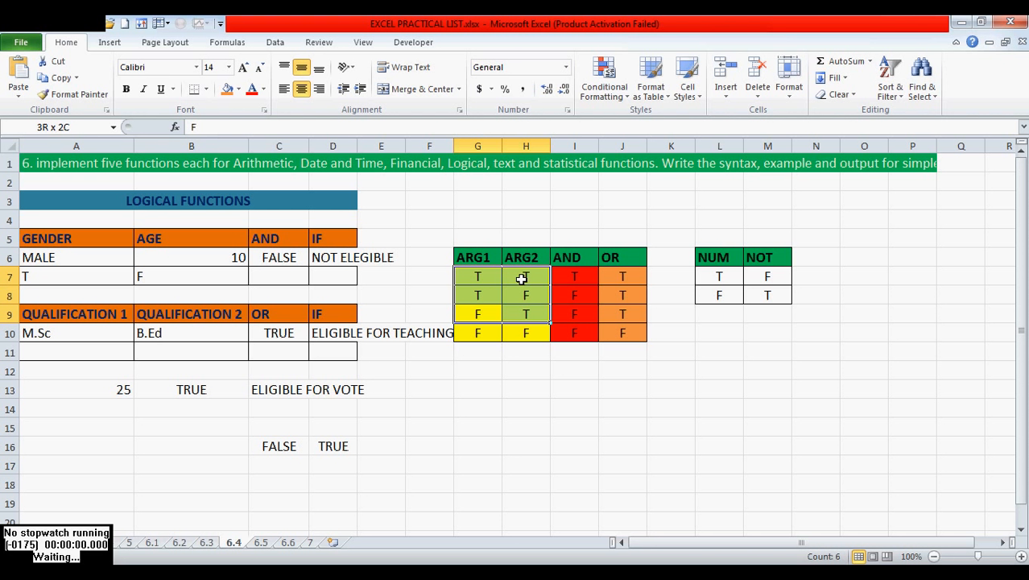
{"action": "left_click_drag", "start_coordinate": [522, 278], "coordinate": [522, 278]}
{"action": "left_click", "coordinate": [632, 311]}
{"action": "left_click_drag", "start_coordinate": [632, 311], "coordinate": [621, 282]}
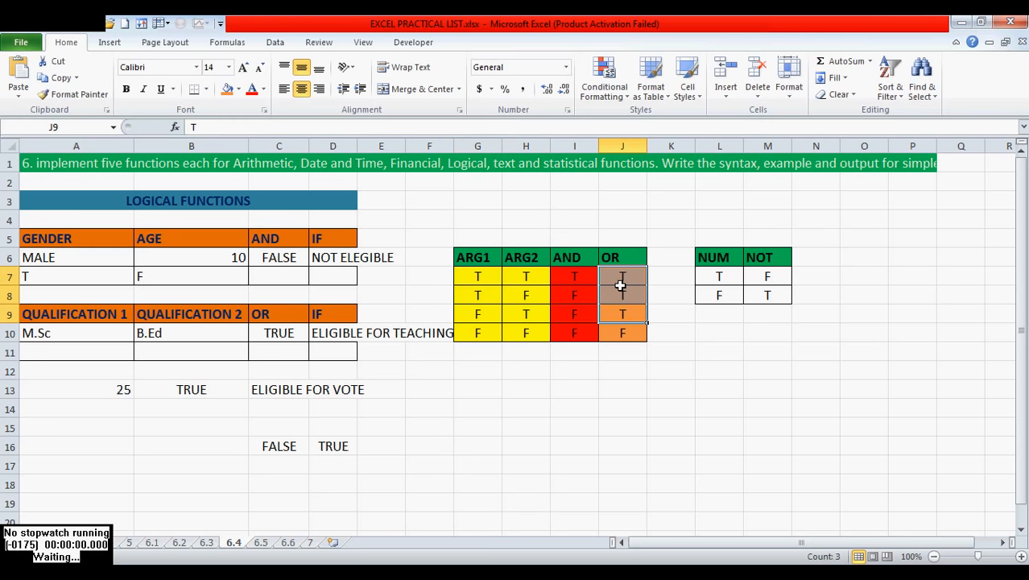
{"action": "left_click", "coordinate": [718, 274]}
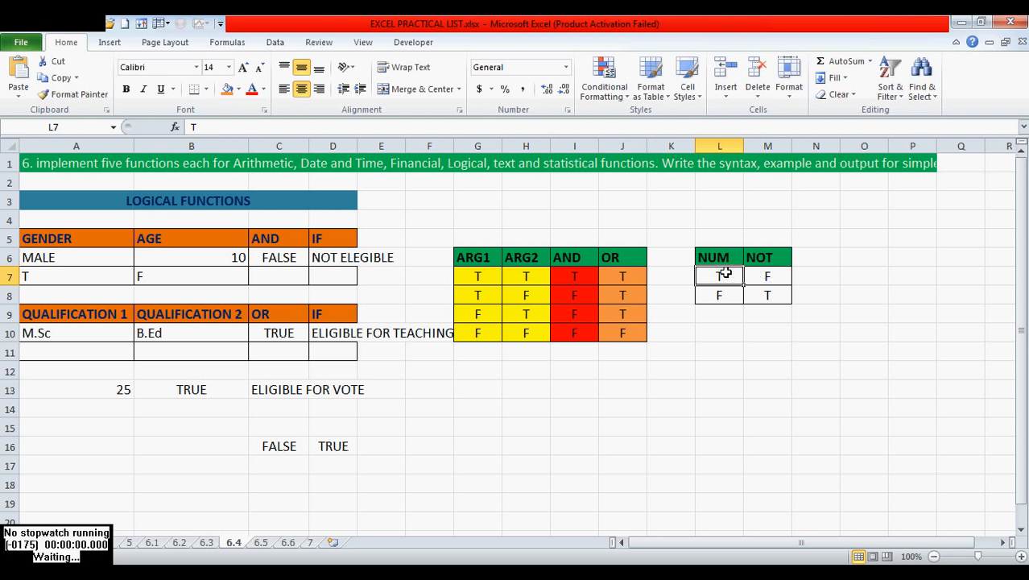
{"action": "left_click", "coordinate": [762, 278]}
{"action": "left_click", "coordinate": [719, 296]}
- Rename the first column header of the NOT truth table in L6 to ARG
{"action": "left_click", "coordinate": [719, 258]}
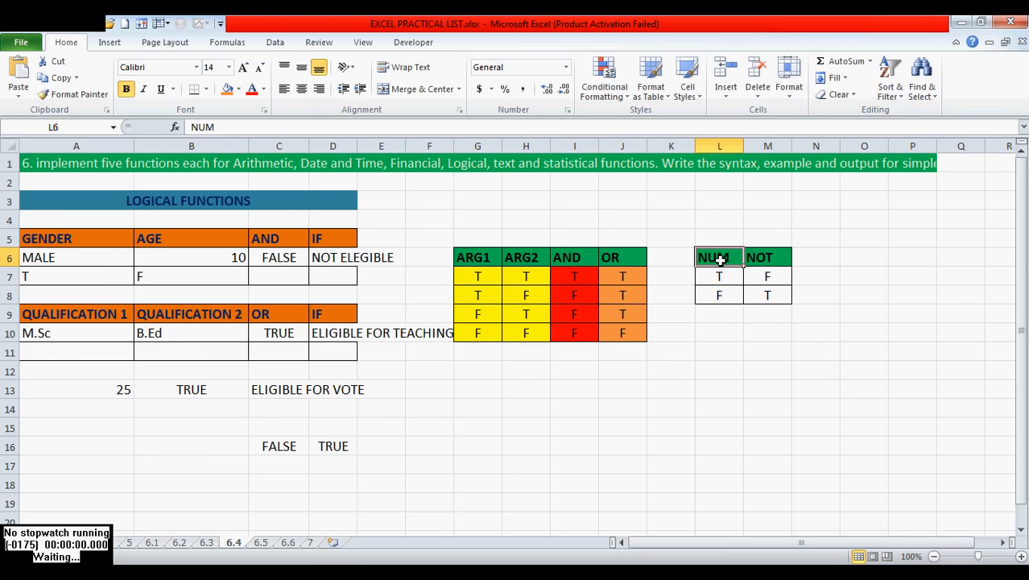
{"action": "type", "text": "AG"}
{"action": "key", "text": "BackSpace"}
{"action": "type", "text": "RG"}
{"action": "key", "text": "Return"}
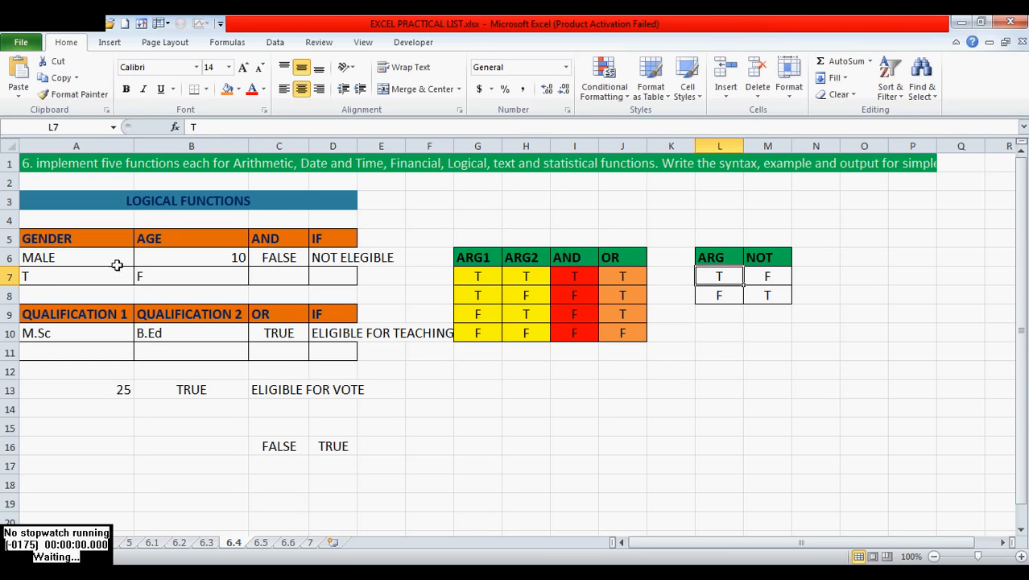
- Inspect the age in A13, the comparison formula in B13 and the IF formula in C13
{"action": "left_click", "coordinate": [115, 391]}
{"action": "left_click", "coordinate": [190, 391]}
{"action": "left_click", "coordinate": [268, 388]}
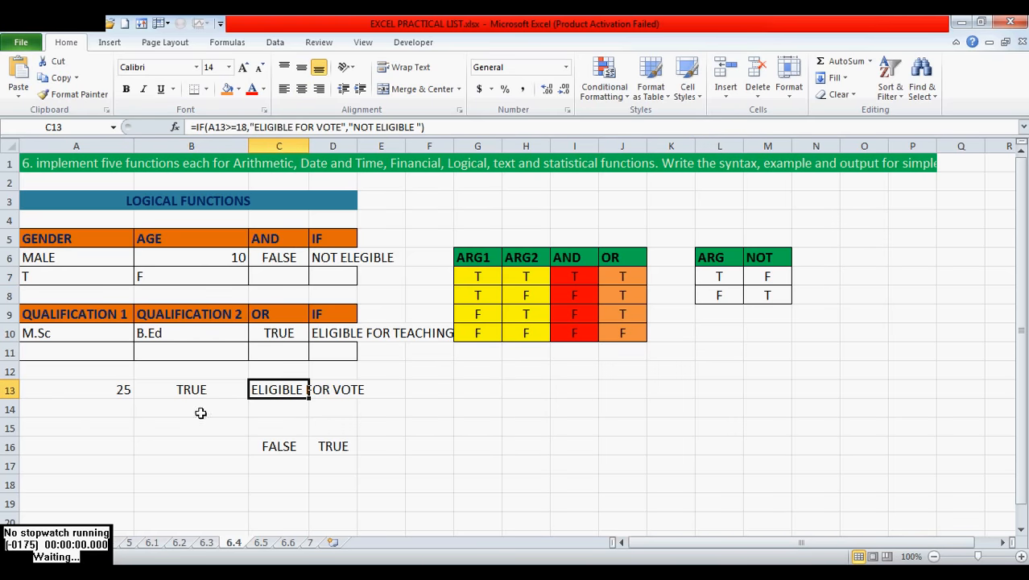
{"action": "left_click", "coordinate": [111, 389]}
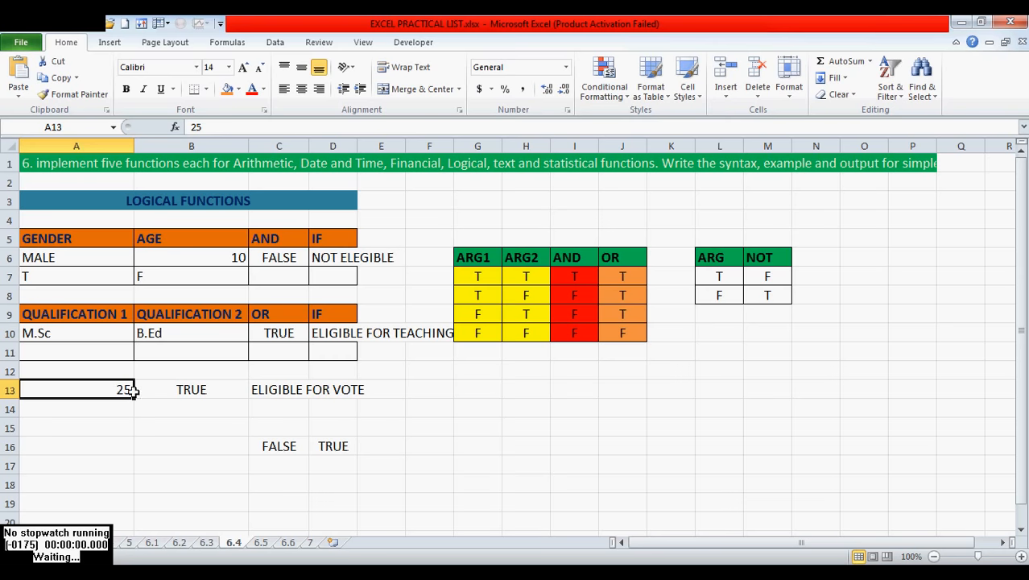
{"action": "left_click", "coordinate": [196, 392]}
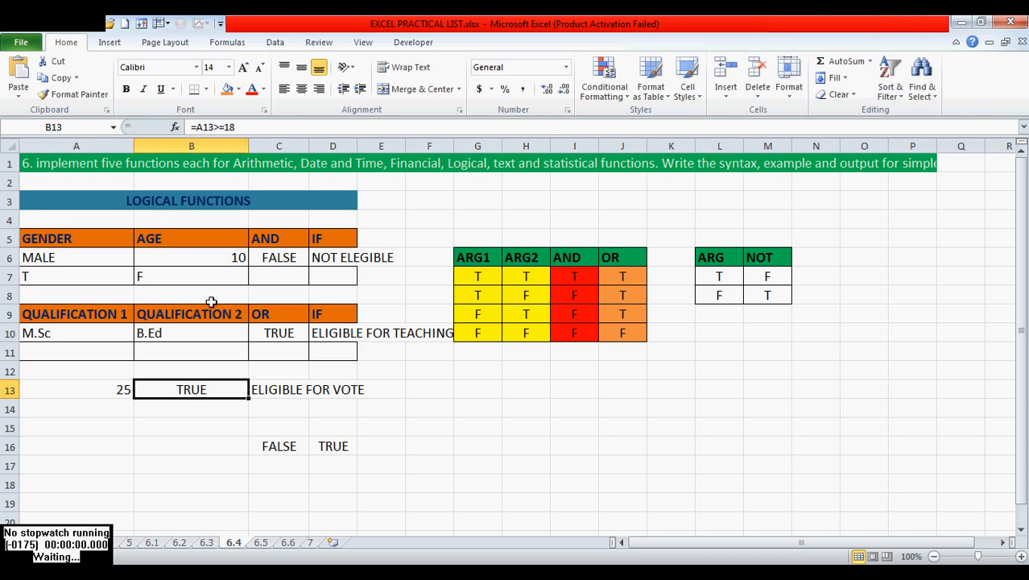
{"action": "left_click", "coordinate": [225, 126]}
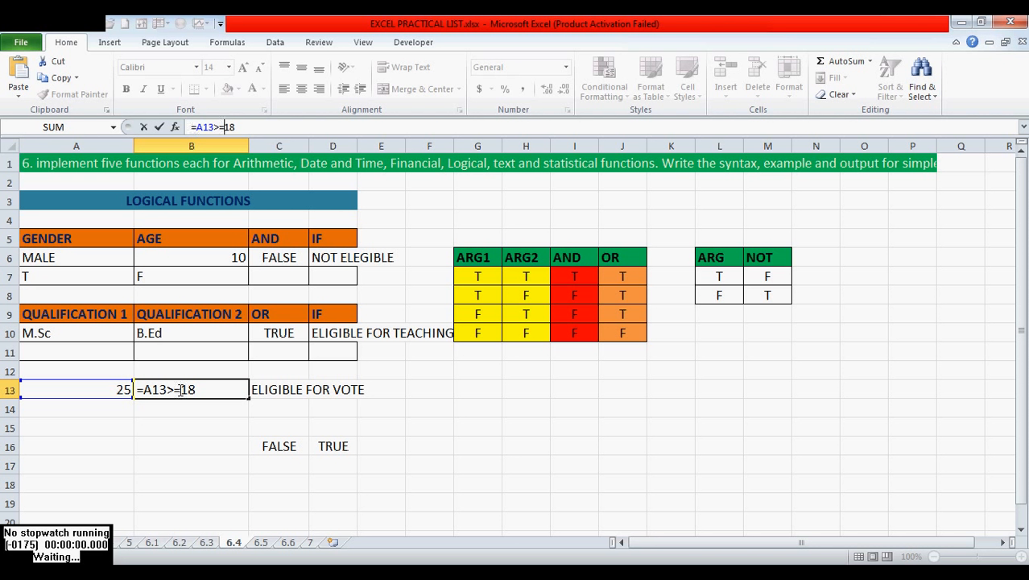
{"action": "key", "text": "Return"}
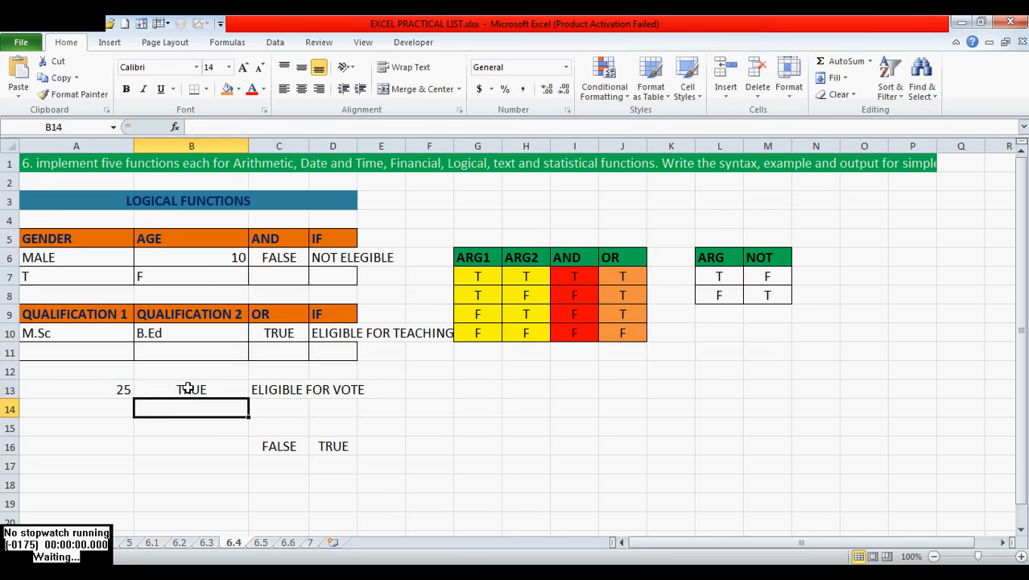
- Set the age in A13 to 18 and check the comparison in B13
{"action": "left_click", "coordinate": [105, 389]}
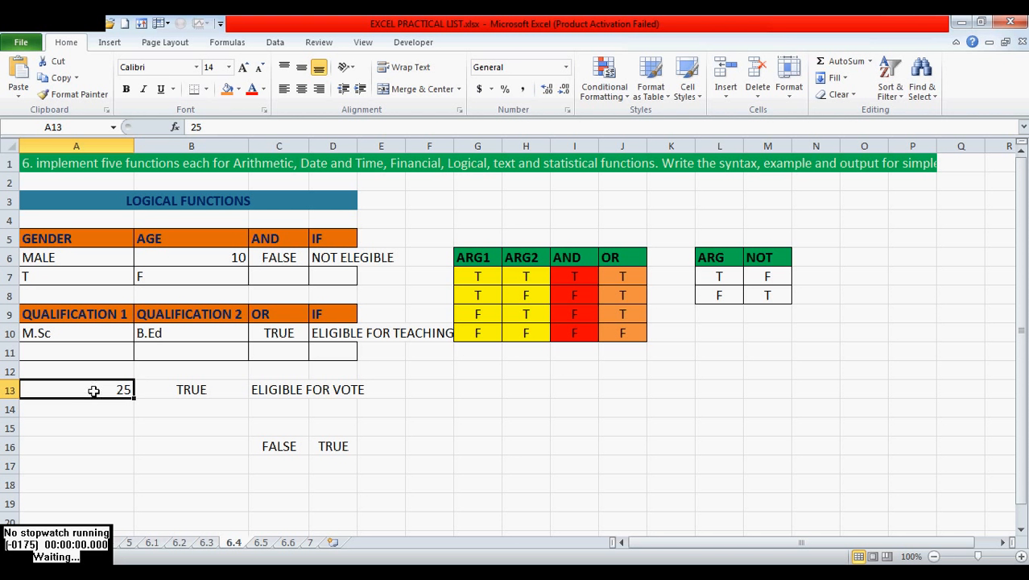
{"action": "type", "text": "18"}
{"action": "key", "text": "Return"}
{"action": "left_click", "coordinate": [167, 391]}
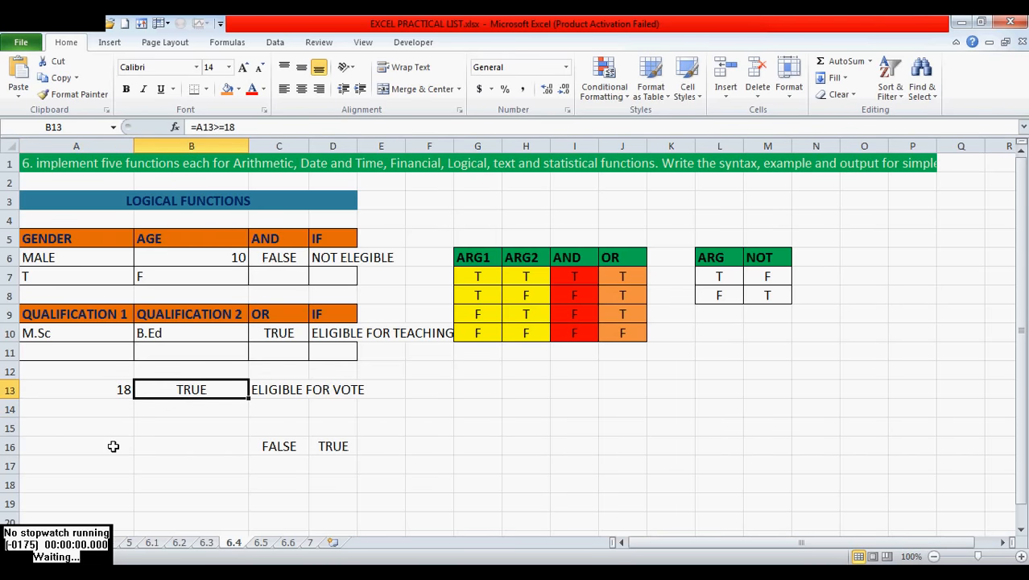
- Set the age in A13 to 17 and check the comparison in B13 and the IF result in C13
{"action": "left_click", "coordinate": [100, 391]}
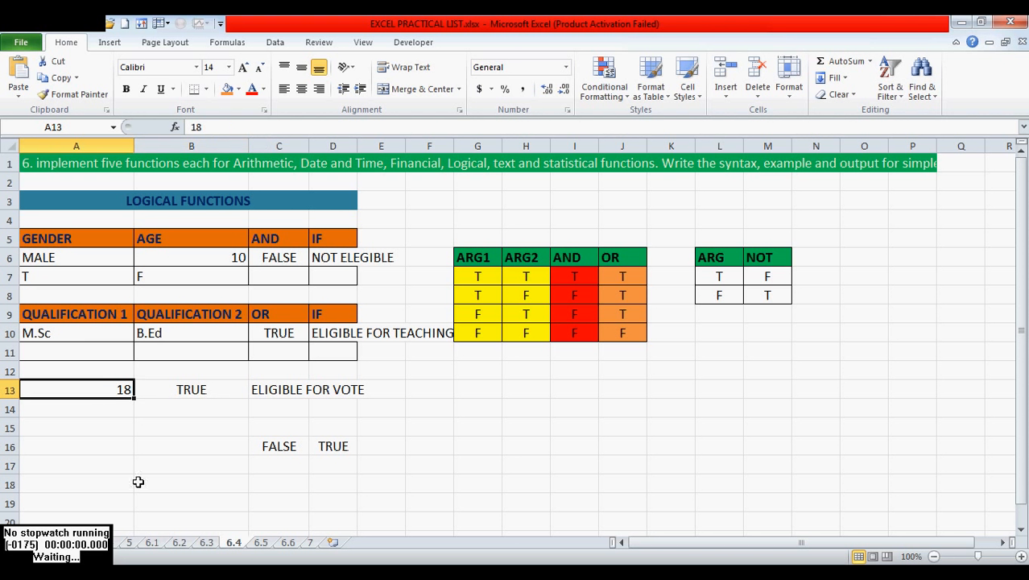
{"action": "type", "text": "17"}
{"action": "key", "text": "Return"}
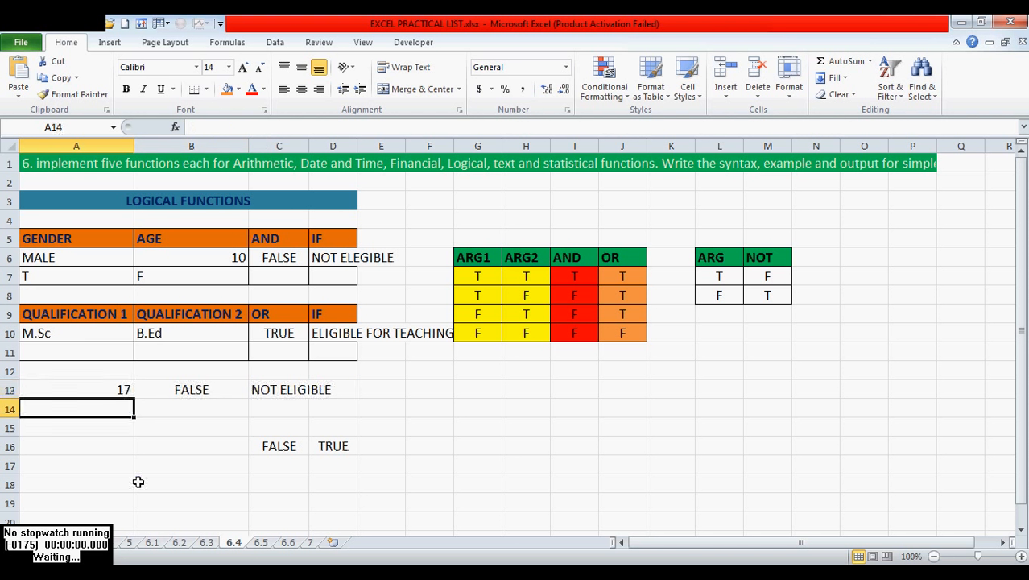
{"action": "left_click", "coordinate": [195, 391]}
{"action": "left_click", "coordinate": [269, 390]}
{"action": "left_click", "coordinate": [188, 390]}
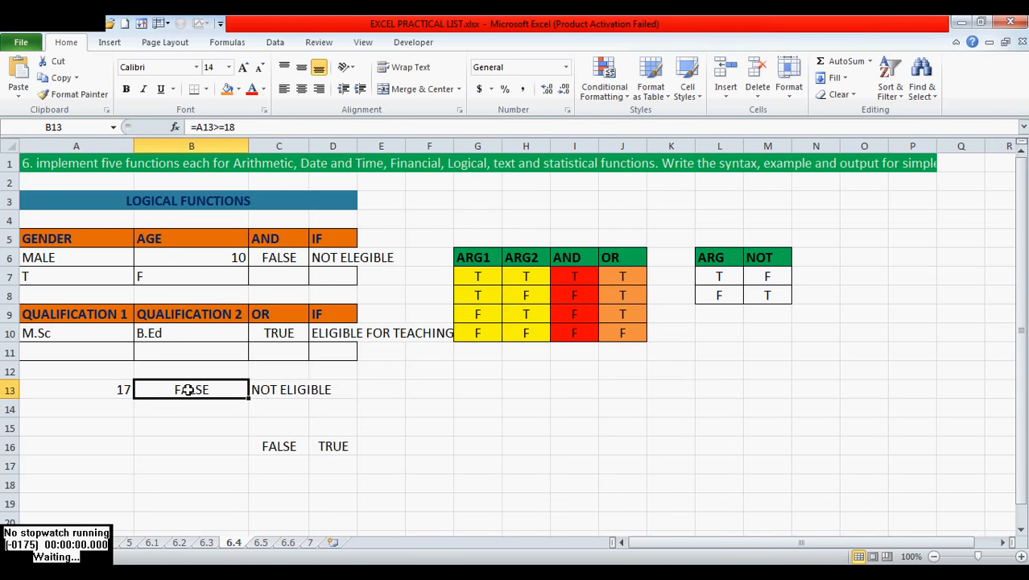
- Examine the logical test, value-if-true and value-if-false arguments of the IF formula in C13
{"action": "left_click", "coordinate": [269, 391]}
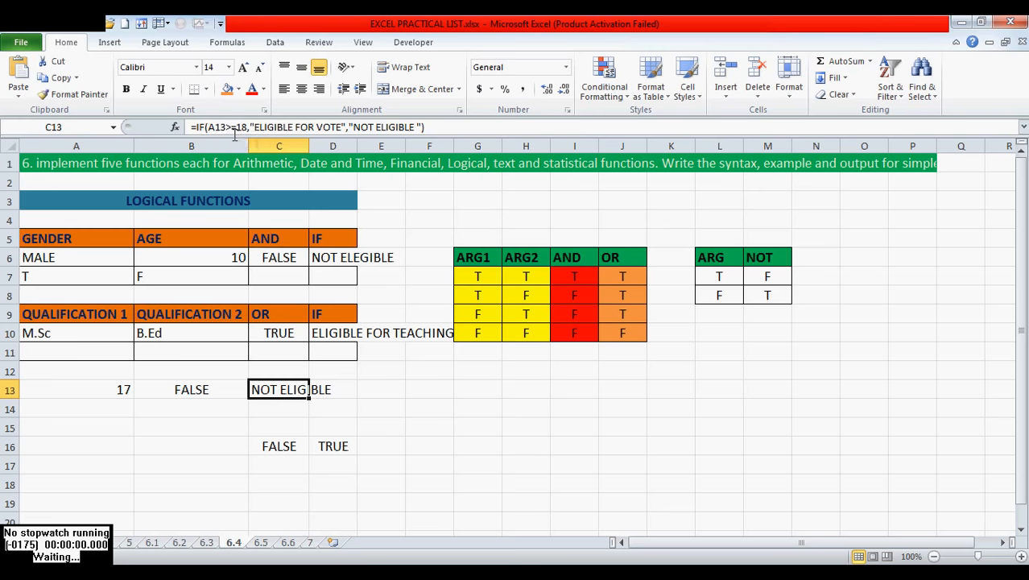
{"action": "left_click_drag", "start_coordinate": [208, 128], "coordinate": [336, 127]}
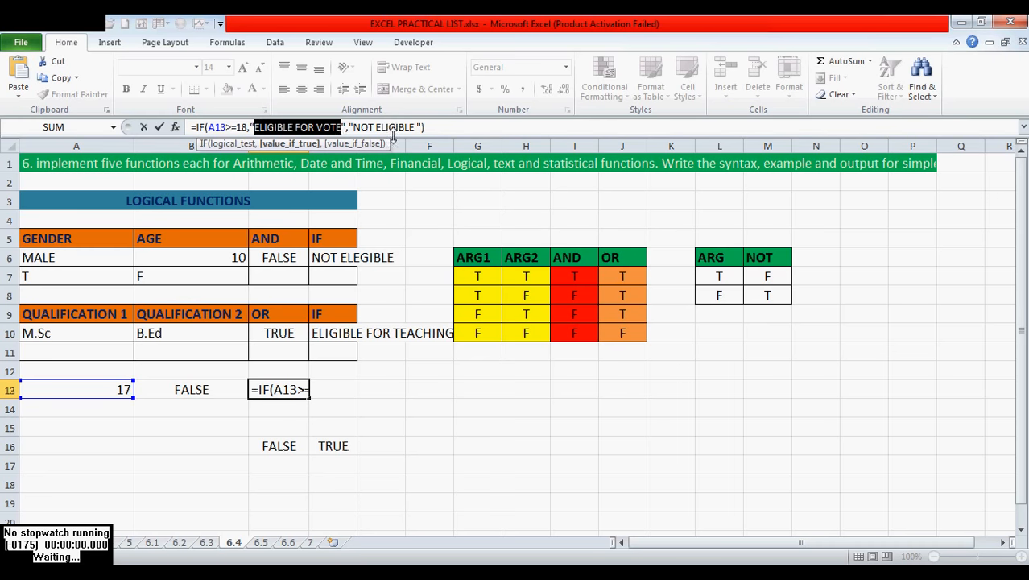
{"action": "left_click", "coordinate": [352, 126]}
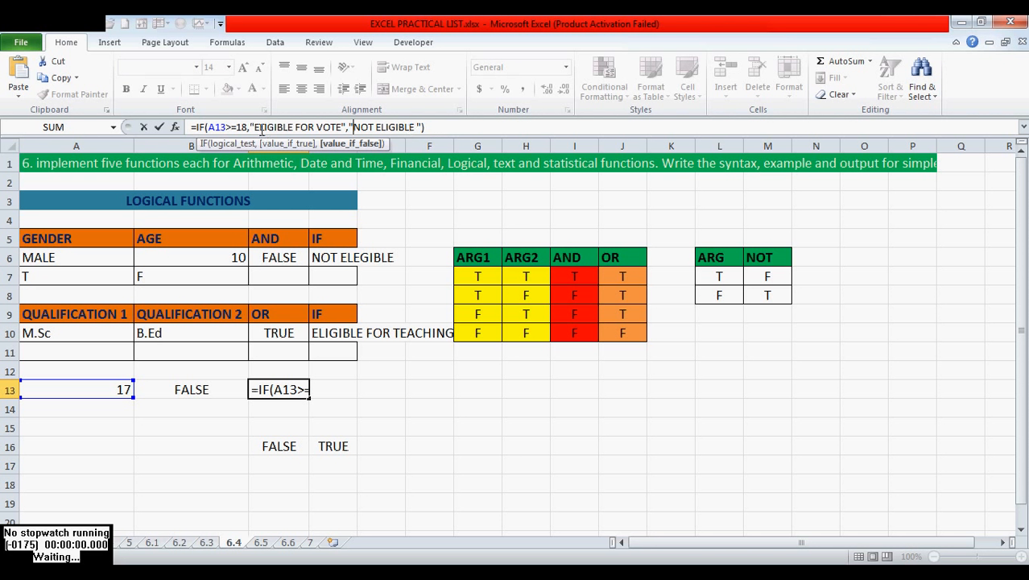
{"action": "type", "text": "\""}
{"action": "key", "text": "Return"}
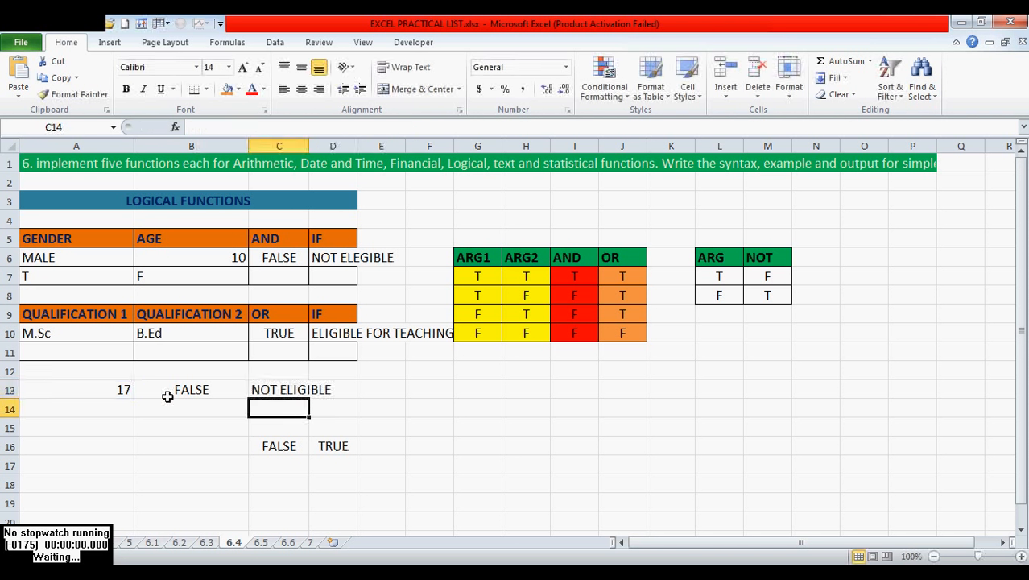
- Set the age in A13 to 20 and check the IF result in C13
{"action": "left_click", "coordinate": [278, 387]}
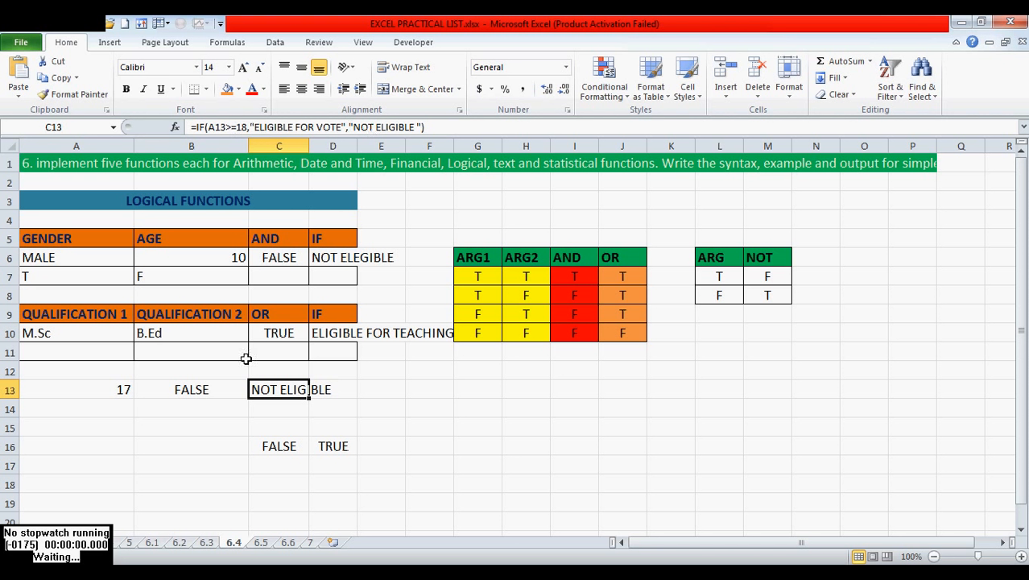
{"action": "key", "text": "Left"}
{"action": "key", "text": "Left"}
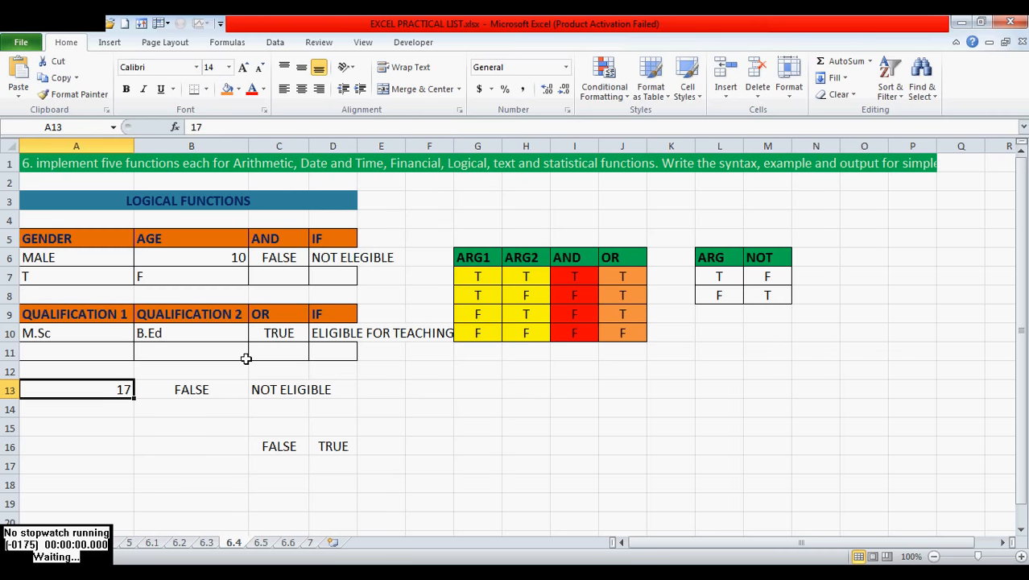
{"action": "type", "text": "20"}
{"action": "key", "text": "Return"}
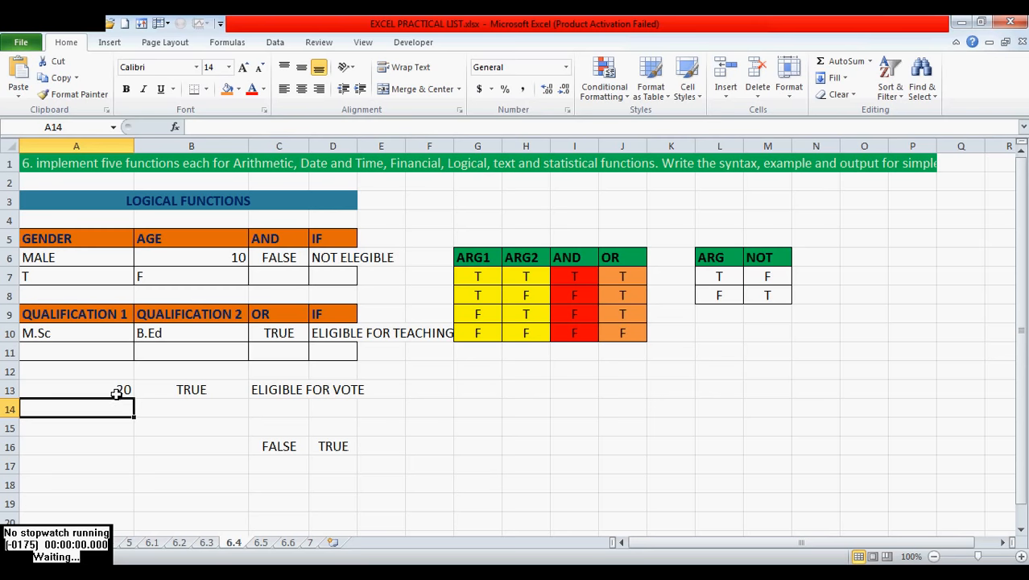
{"action": "left_click", "coordinate": [278, 389]}
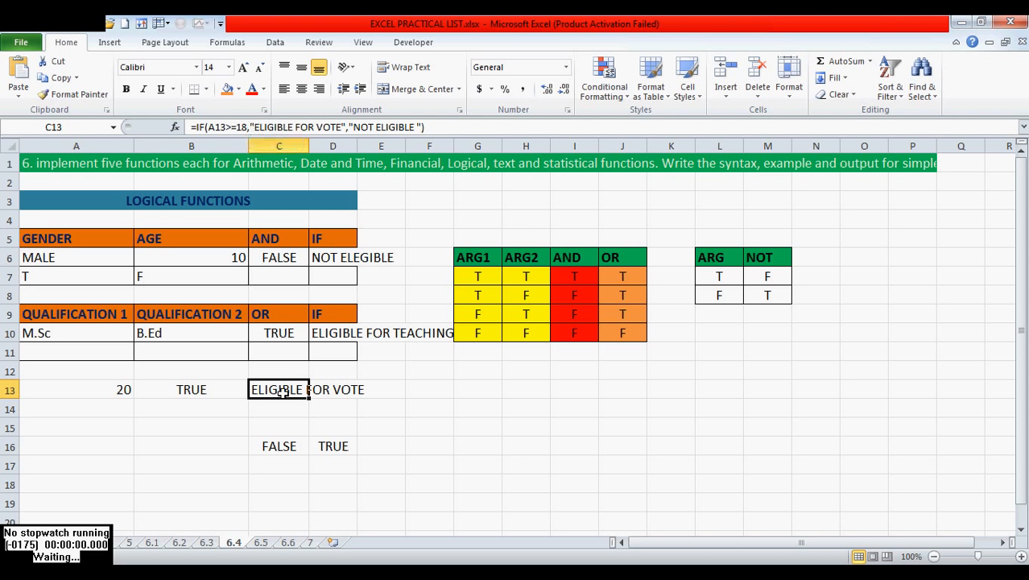
- Set the age in A13 to 15 and check the IF result in C13
{"action": "left_click", "coordinate": [101, 386]}
{"action": "type", "text": "15"}
{"action": "key", "text": "Return"}
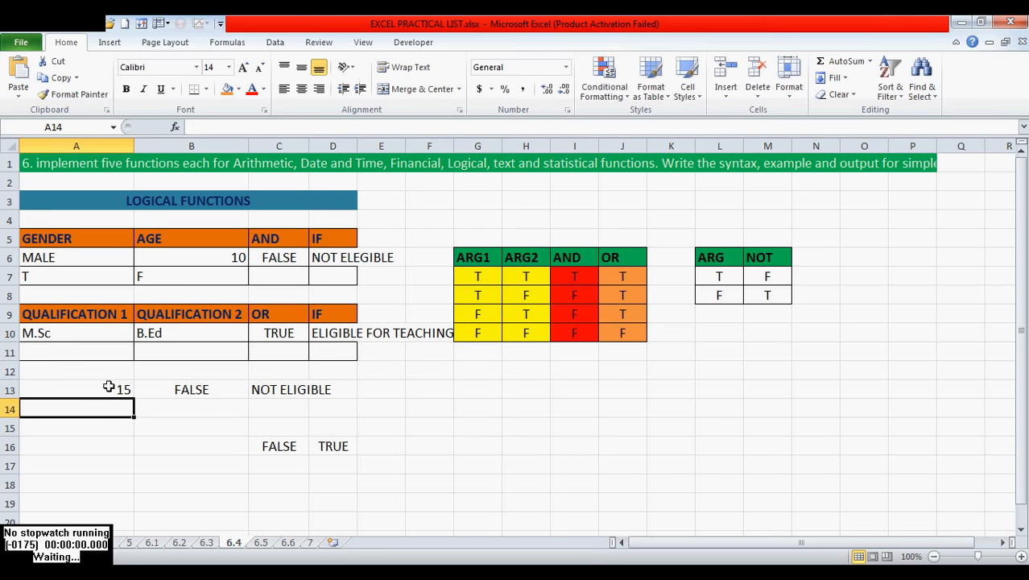
{"action": "left_click", "coordinate": [283, 389]}
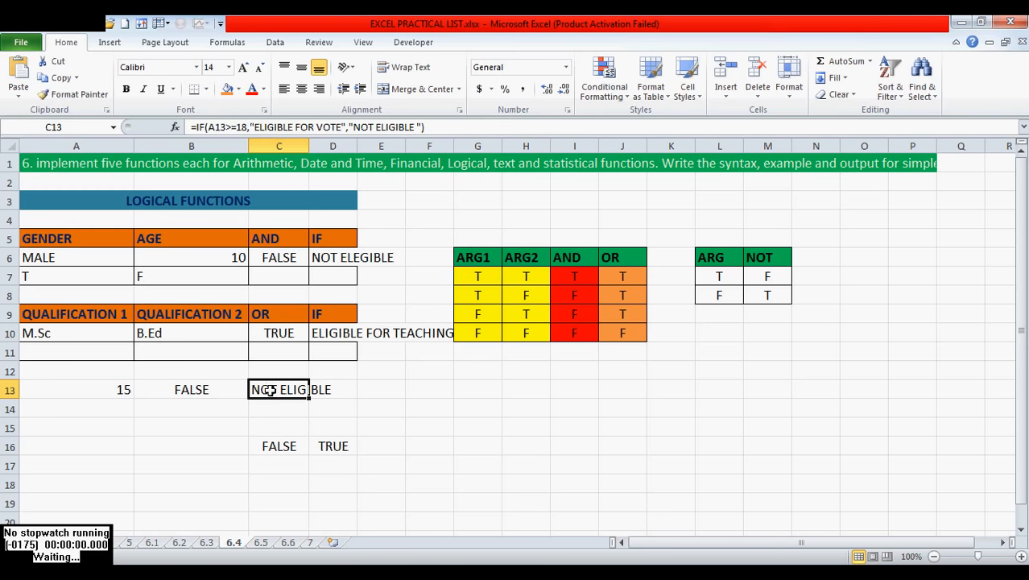
{"action": "left_click", "coordinate": [337, 401]}
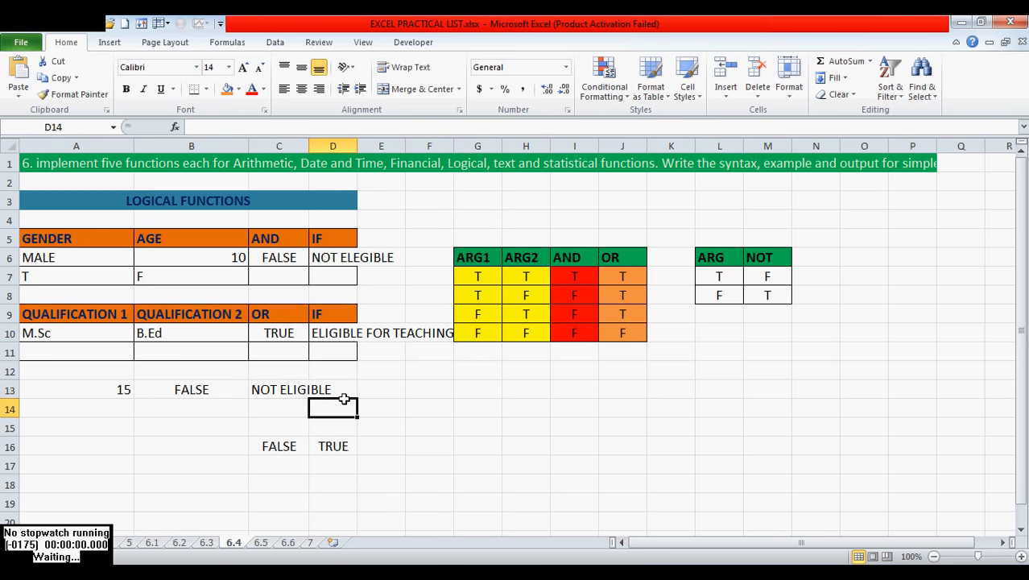
- Compare the AND formula in C6 with the true/false row of the AND truth table
{"action": "left_click", "coordinate": [268, 256]}
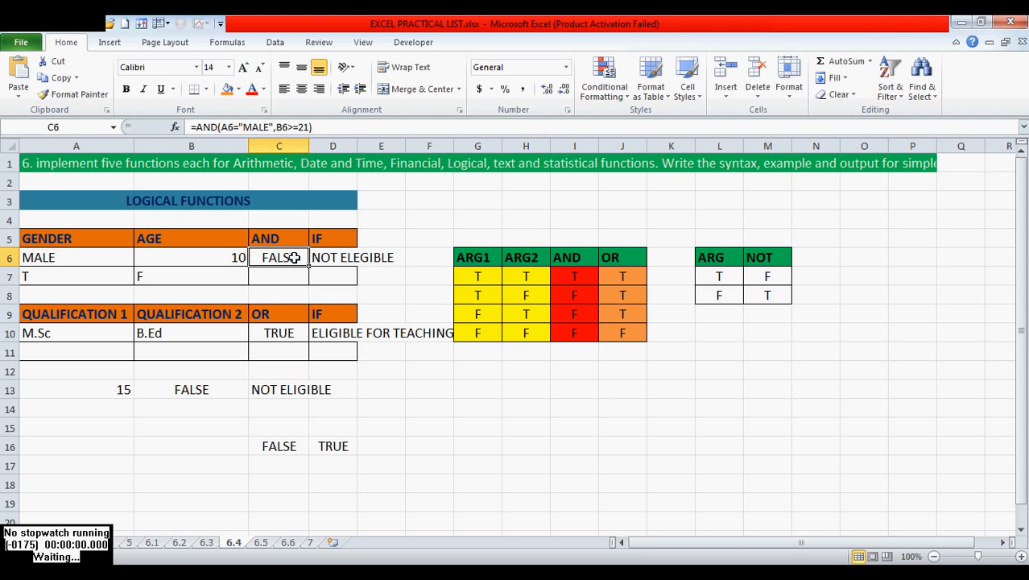
{"action": "left_click", "coordinate": [491, 296]}
{"action": "left_click_drag", "start_coordinate": [494, 296], "coordinate": [574, 295]}
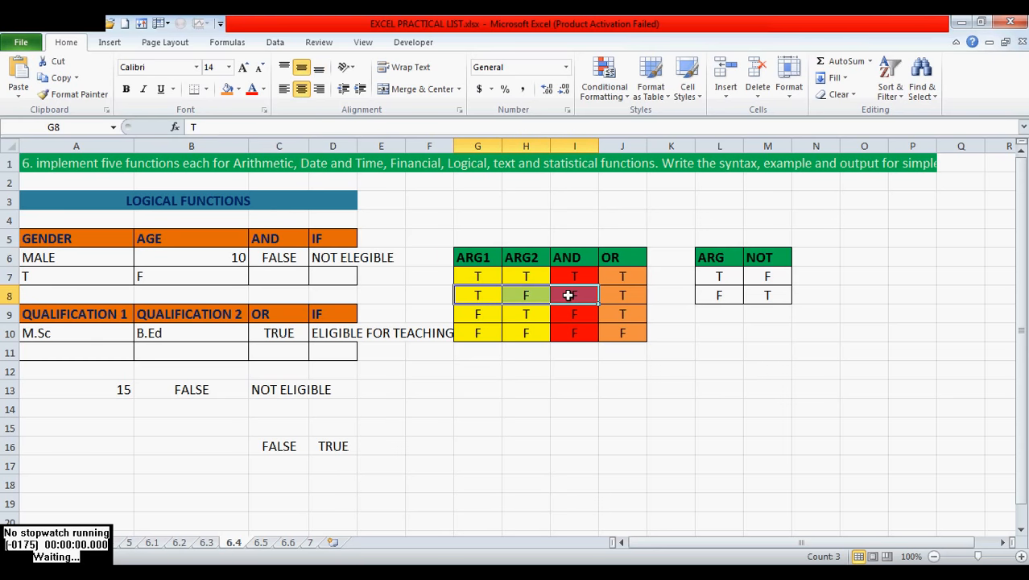
- Examine the IF formula in D6, focusing on the AND function used as its logical test
{"action": "left_click", "coordinate": [326, 258]}
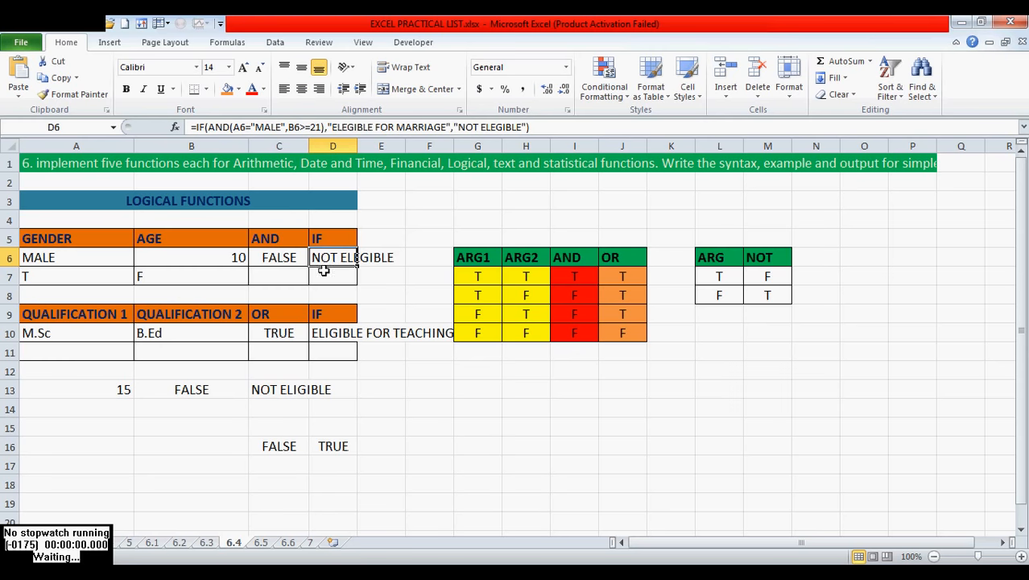
{"action": "left_click_drag", "start_coordinate": [208, 126], "coordinate": [325, 127]}
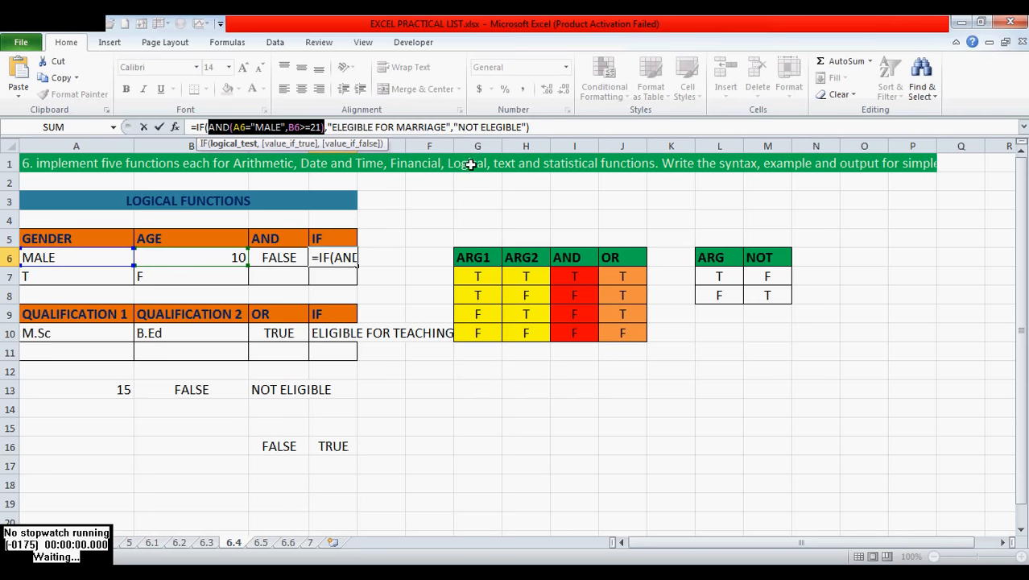
{"action": "key", "text": "Return"}
{"action": "left_click", "coordinate": [352, 256]}
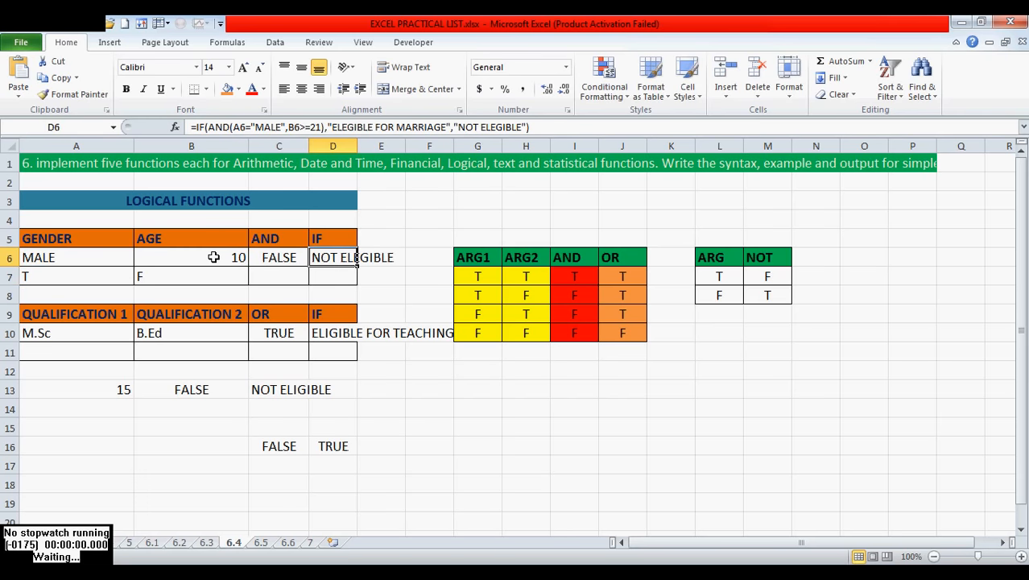
- Set the age in B6 to 25 and check the IF result in D6
{"action": "left_click", "coordinate": [213, 257]}
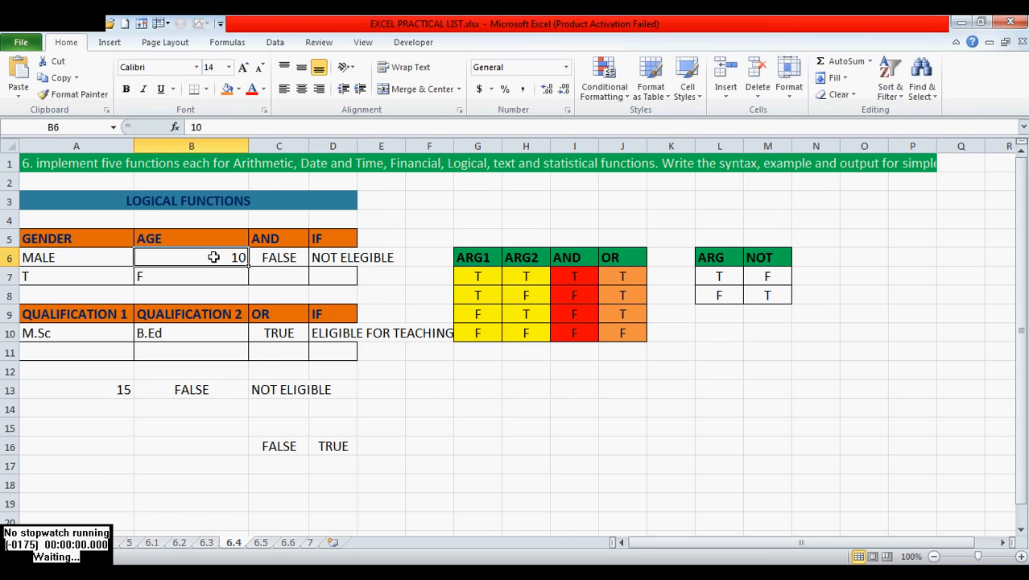
{"action": "type", "text": "25"}
{"action": "key", "text": "Return"}
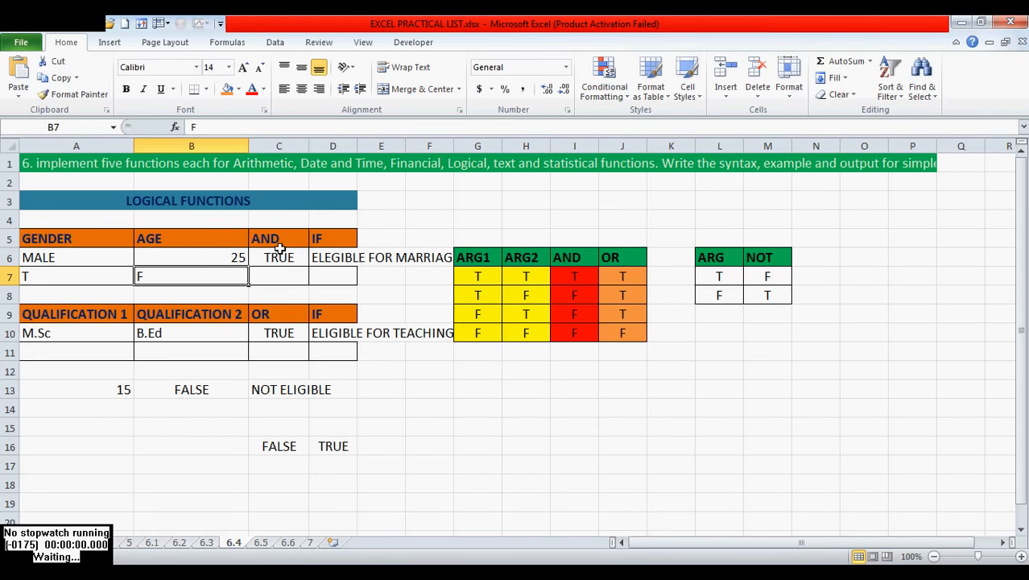
{"action": "left_click", "coordinate": [322, 259]}
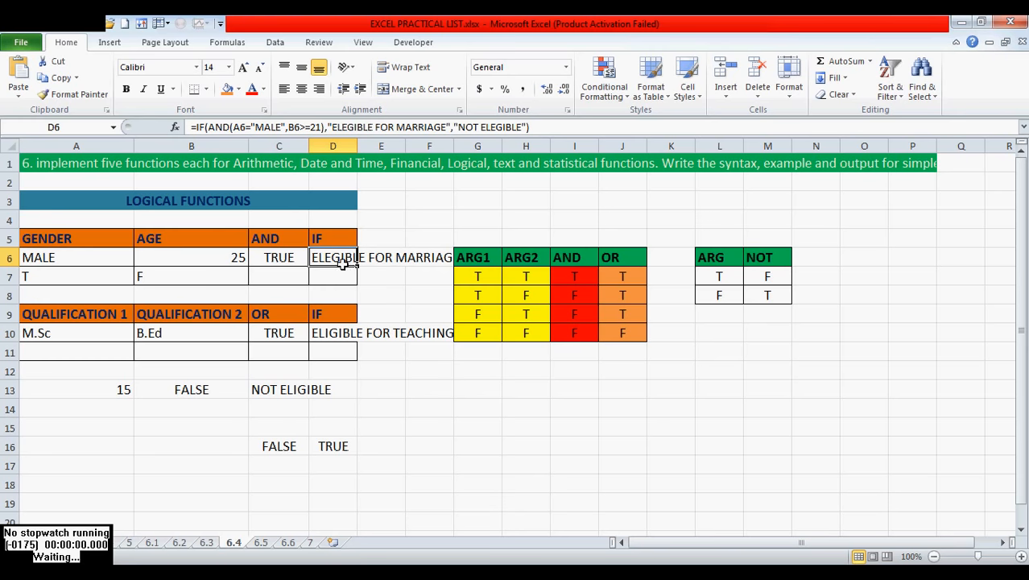
{"action": "key", "text": "Down"}
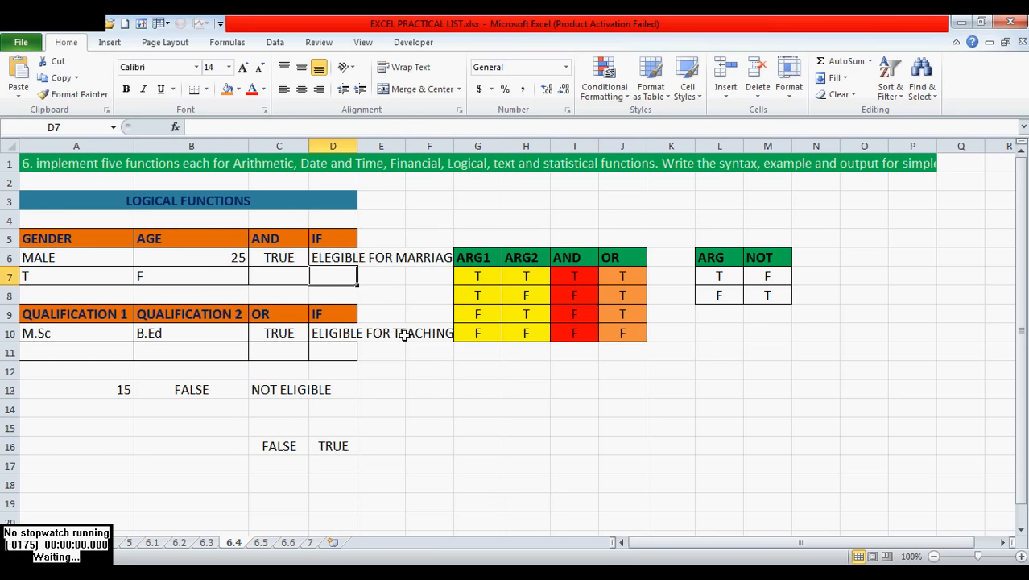
- Clear both qualifications in A10:B10 and check the OR formula in C10
{"action": "left_click_drag", "start_coordinate": [73, 330], "coordinate": [161, 335]}
{"action": "key", "text": "Delete"}
{"action": "left_click", "coordinate": [271, 332]}
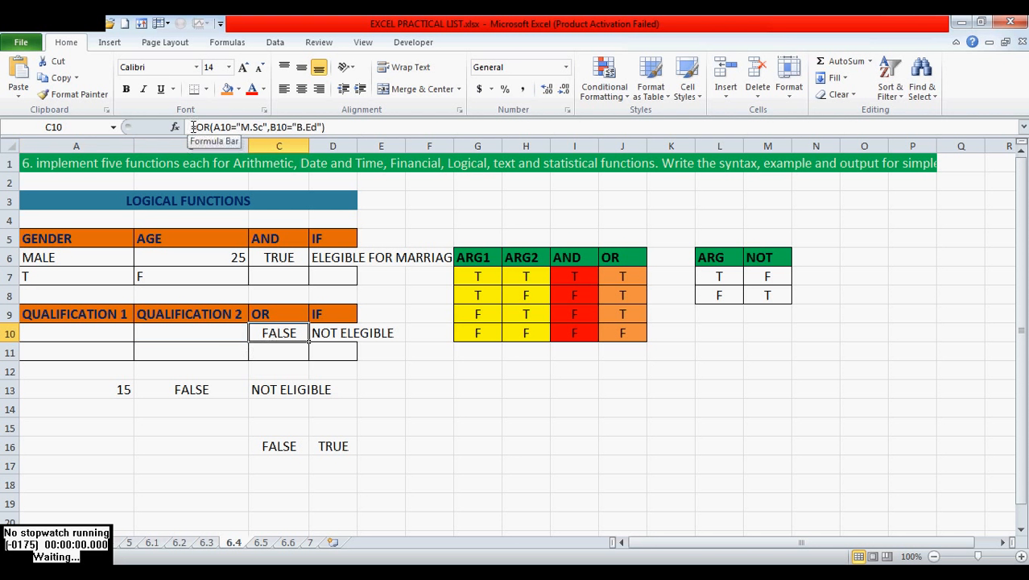
{"action": "left_click", "coordinate": [97, 333]}
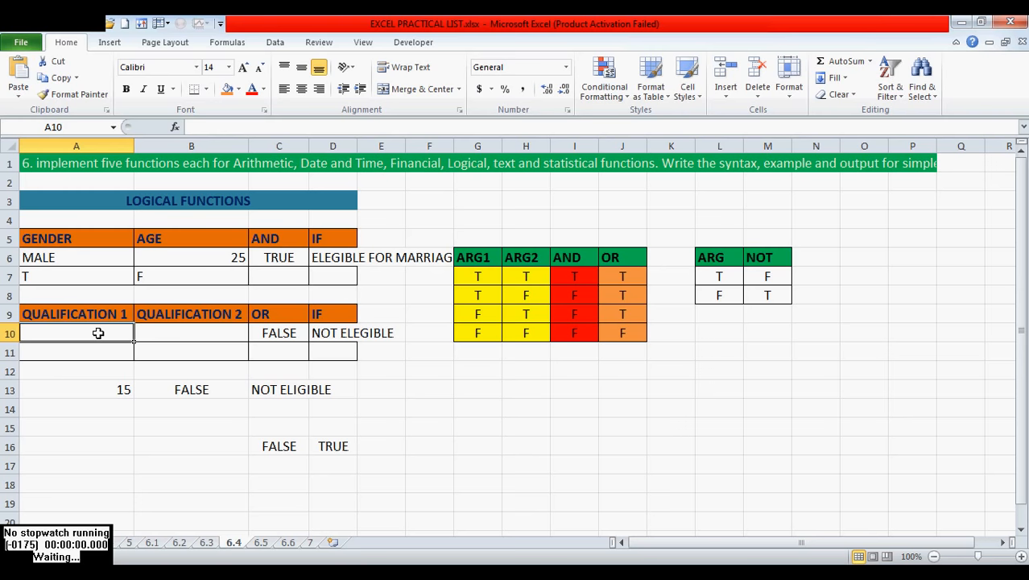
{"action": "left_click", "coordinate": [271, 333]}
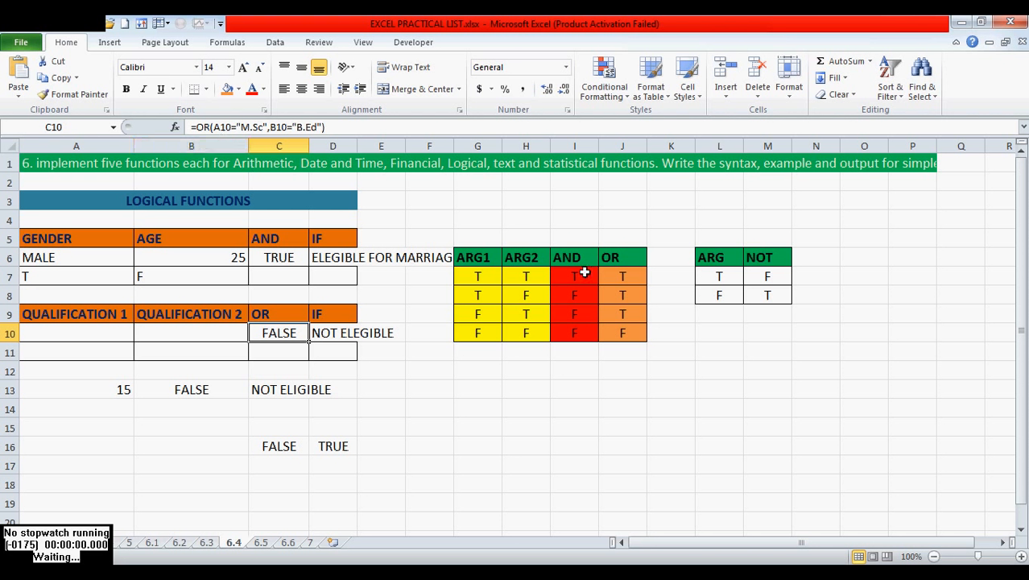
- Compare the OR column of the truth table with the OR result in C10 for the two empty qualification cells
{"action": "left_click_drag", "start_coordinate": [483, 331], "coordinate": [517, 333]}
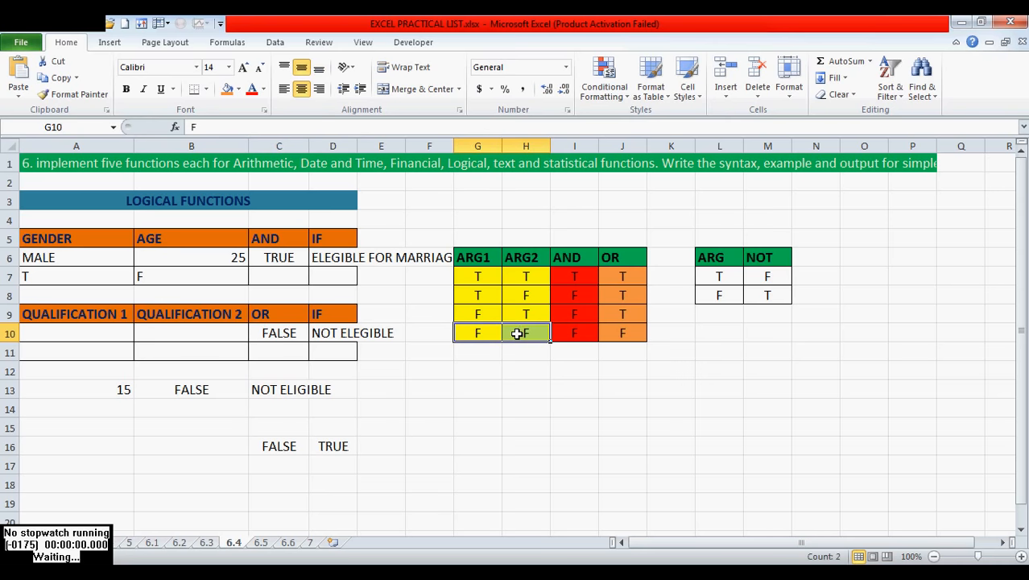
{"action": "left_click", "coordinate": [622, 333]}
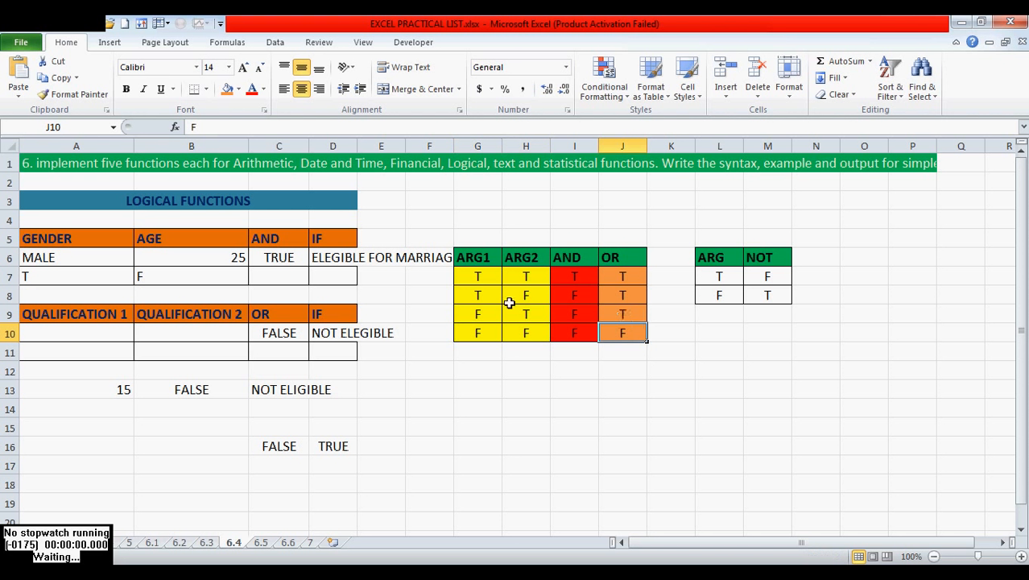
{"action": "left_click_drag", "start_coordinate": [624, 314], "coordinate": [627, 279]}
{"action": "left_click", "coordinate": [268, 332]}
{"action": "left_click_drag", "start_coordinate": [68, 332], "coordinate": [97, 328]}
{"action": "left_click", "coordinate": [177, 336]}
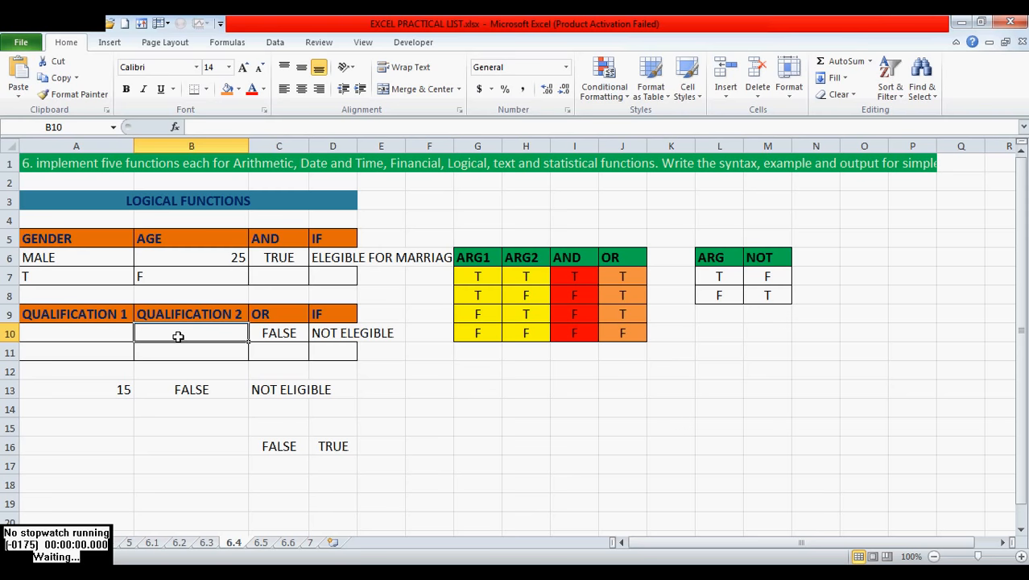
{"action": "left_click", "coordinate": [269, 332]}
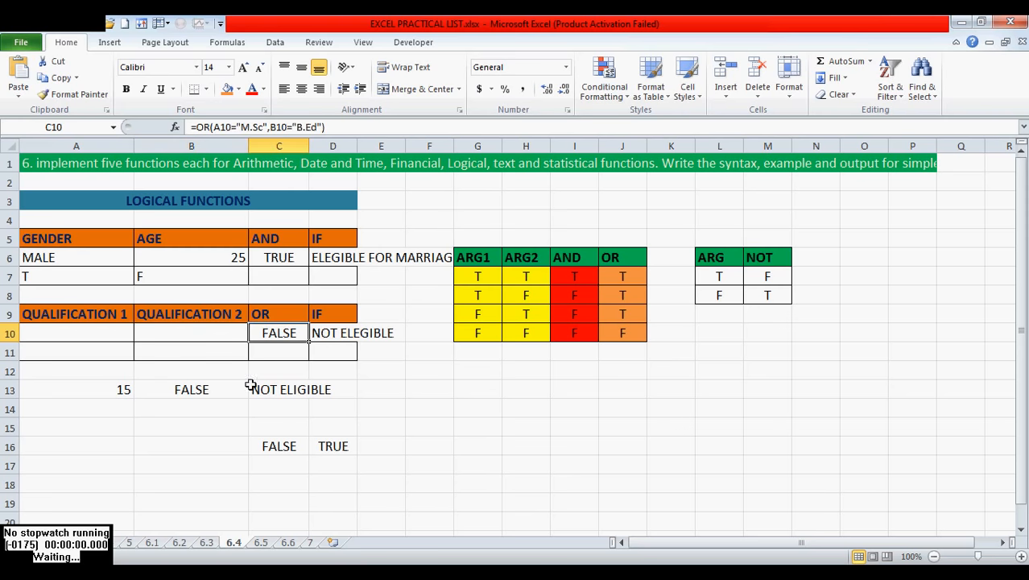
- Enter M.Sc as qualification 1 in A10 and check the OR result in C10
{"action": "left_click", "coordinate": [91, 331]}
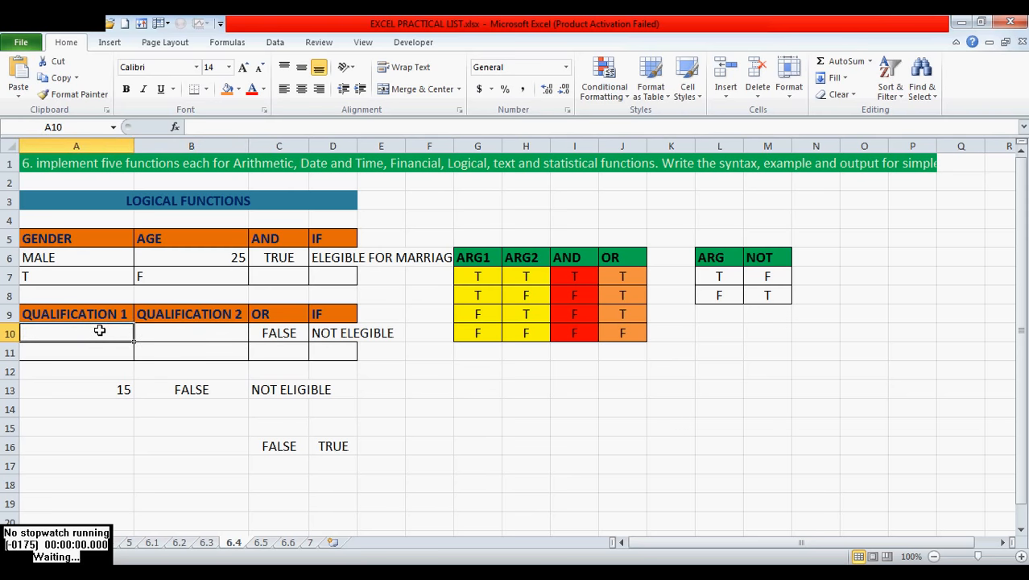
{"action": "type", "text": "M.SC"}
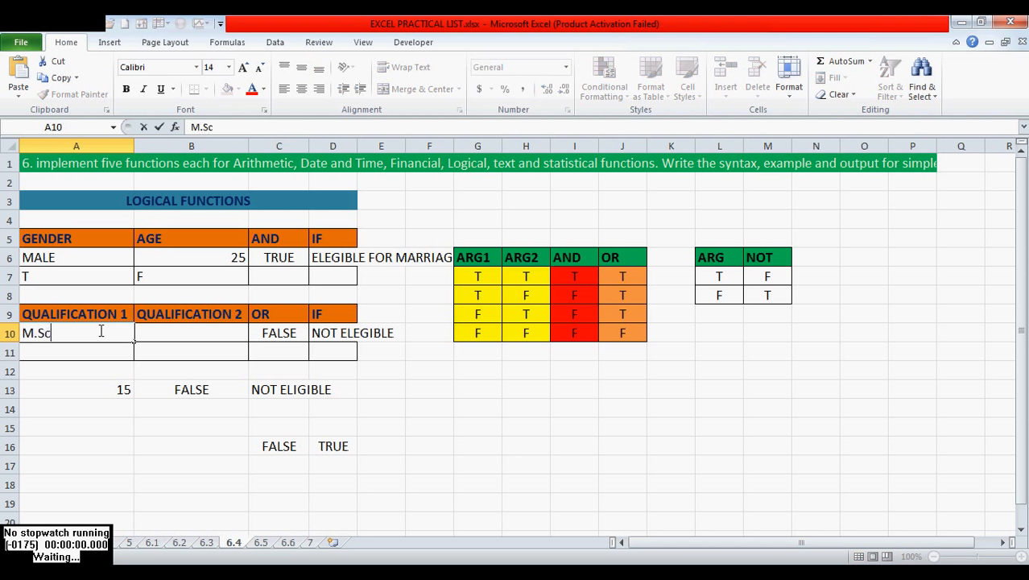
{"action": "key", "text": "Return"}
{"action": "left_click", "coordinate": [269, 337]}
- Enter B.Ed as qualification 2 in B10 and check the OR result in C10
{"action": "left_click", "coordinate": [190, 335]}
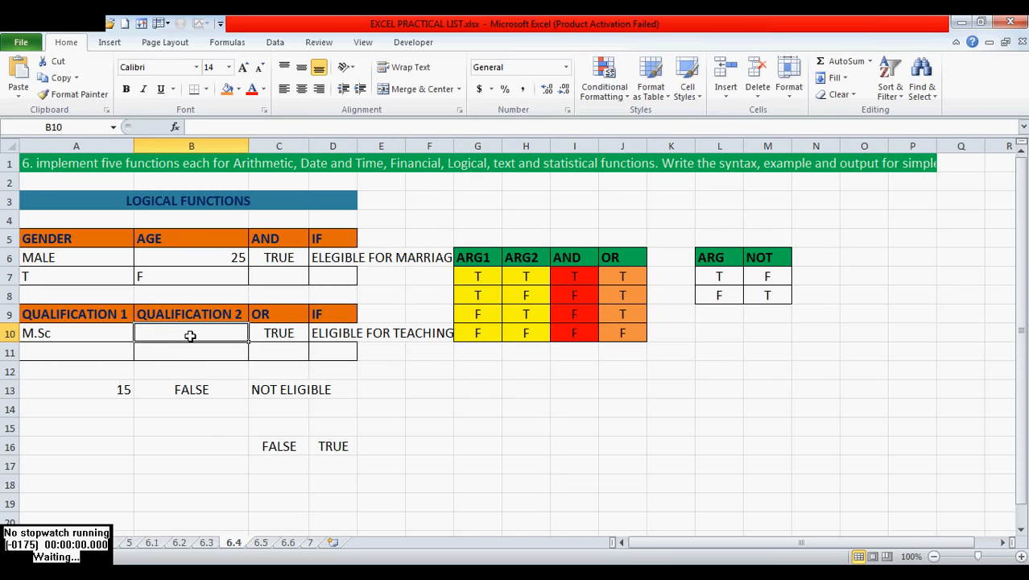
{"action": "type", "text": "B.ED"}
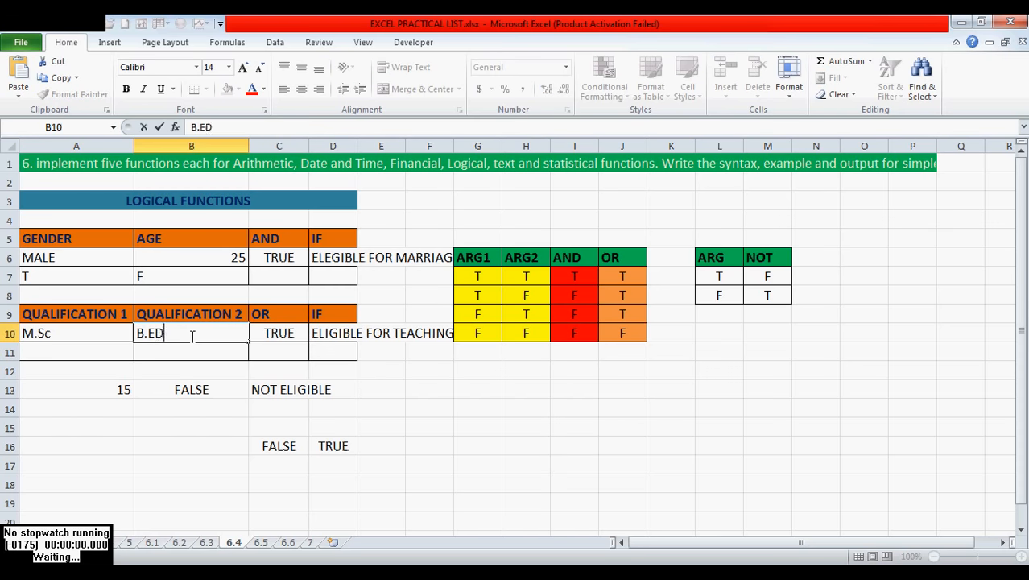
{"action": "key", "text": "BackSpace"}
{"action": "type", "text": "d"}
{"action": "key", "text": "Return"}
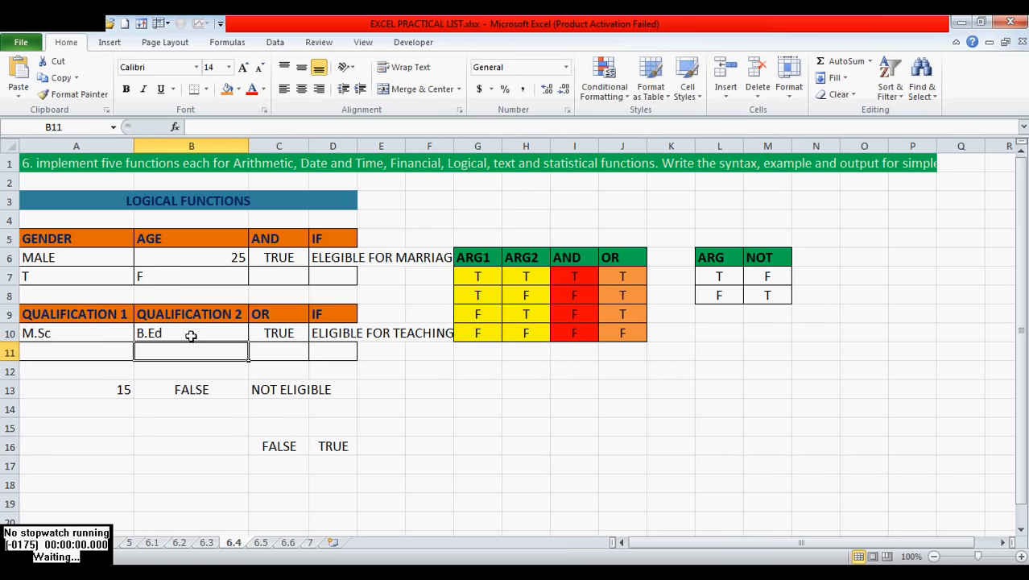
{"action": "left_click", "coordinate": [274, 330]}
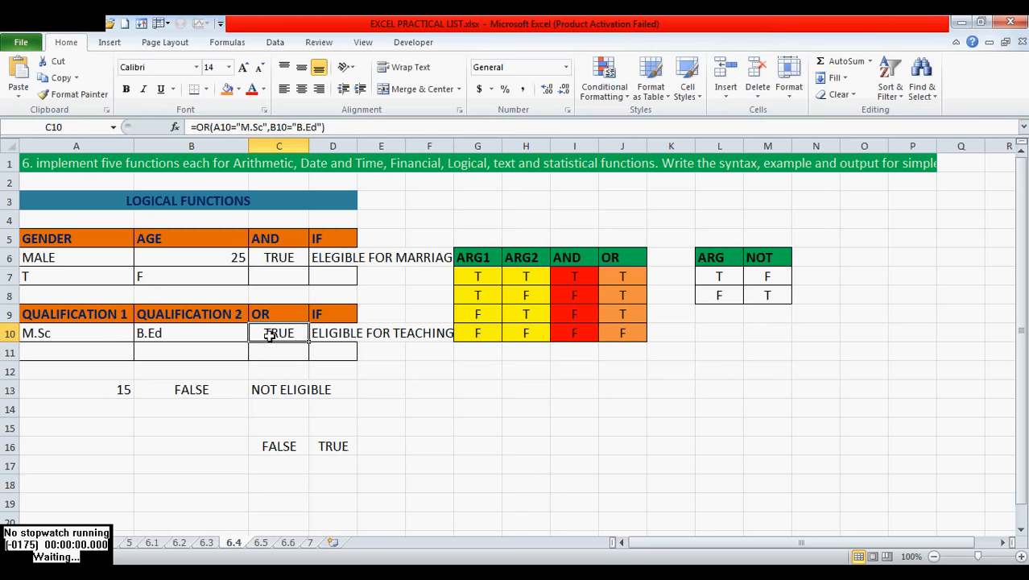
{"action": "left_click", "coordinate": [169, 337]}
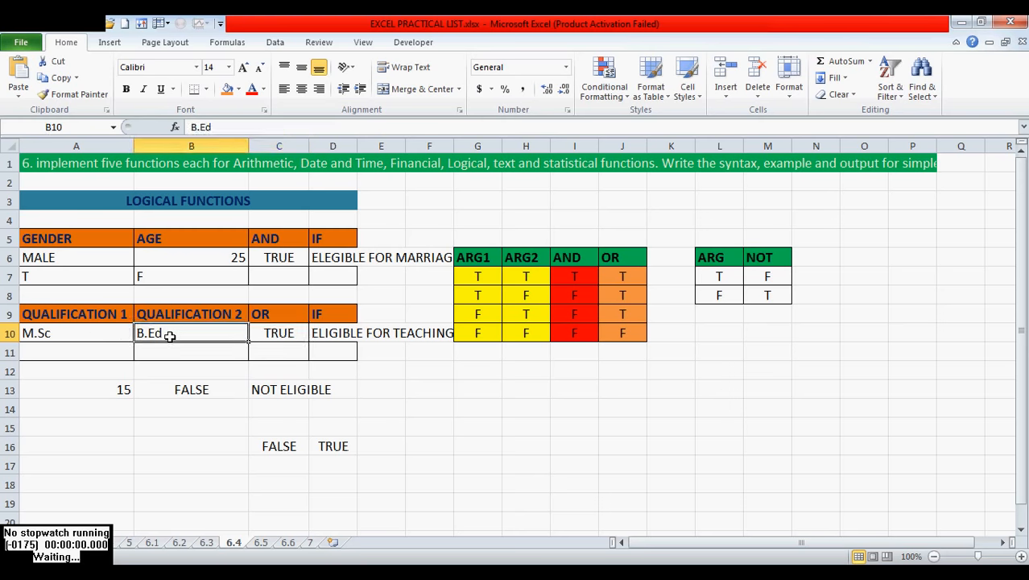
{"action": "key", "text": "Delete"}
{"action": "key", "text": "ctrl+z"}
- Clear the M.Sc qualification from A10 and check the OR result in C10 against B10
{"action": "left_click", "coordinate": [96, 332]}
{"action": "key", "text": "Delete"}
{"action": "key", "text": "Return"}
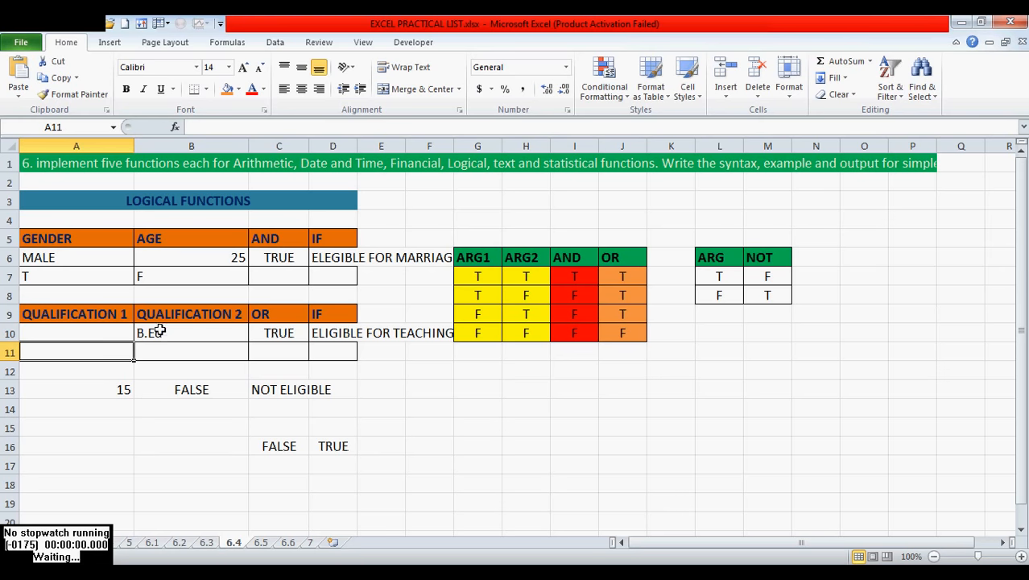
{"action": "left_click", "coordinate": [63, 332]}
{"action": "left_click", "coordinate": [202, 332]}
{"action": "left_click", "coordinate": [90, 333]}
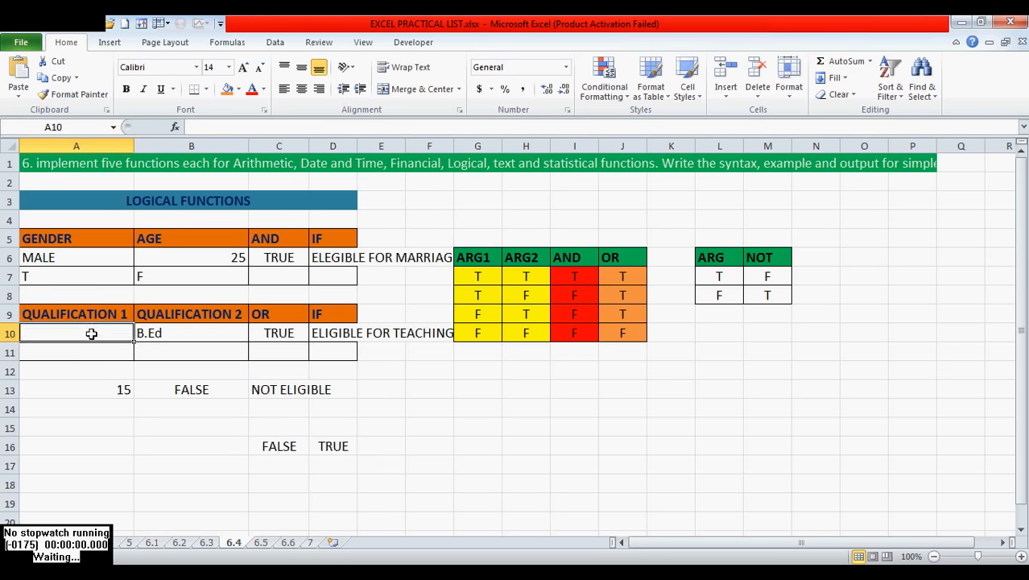
{"action": "left_click", "coordinate": [274, 336]}
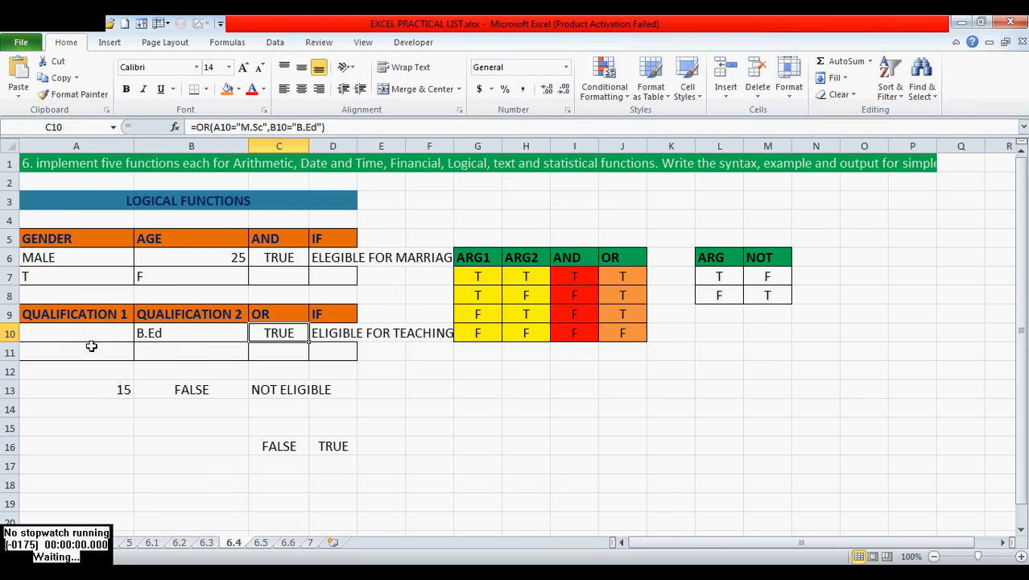
- Compare the false/true row of the OR truth table with the OR result in C10
{"action": "left_click", "coordinate": [157, 349]}
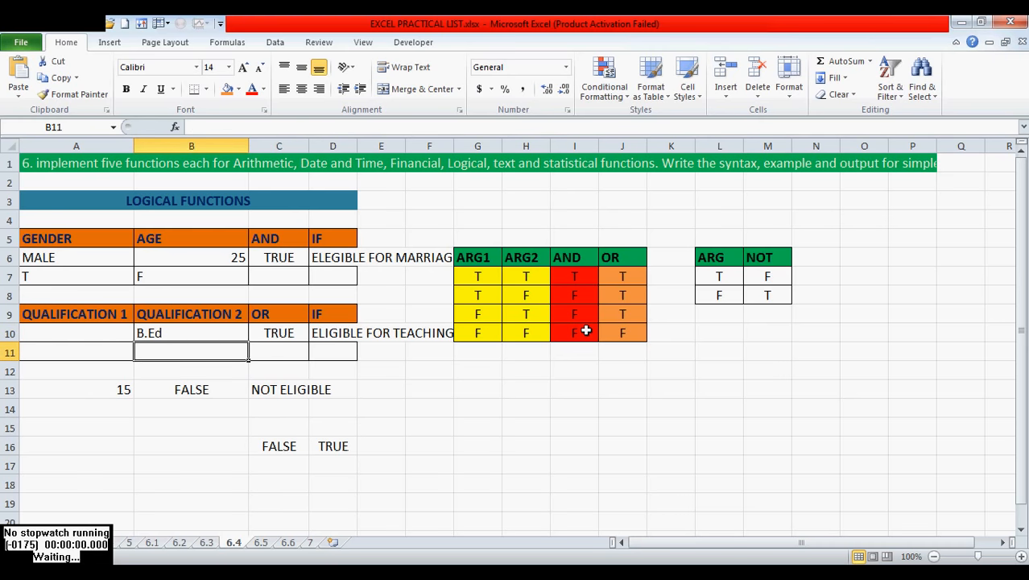
{"action": "left_click_drag", "start_coordinate": [474, 313], "coordinate": [525, 309]}
{"action": "left_click", "coordinate": [618, 314]}
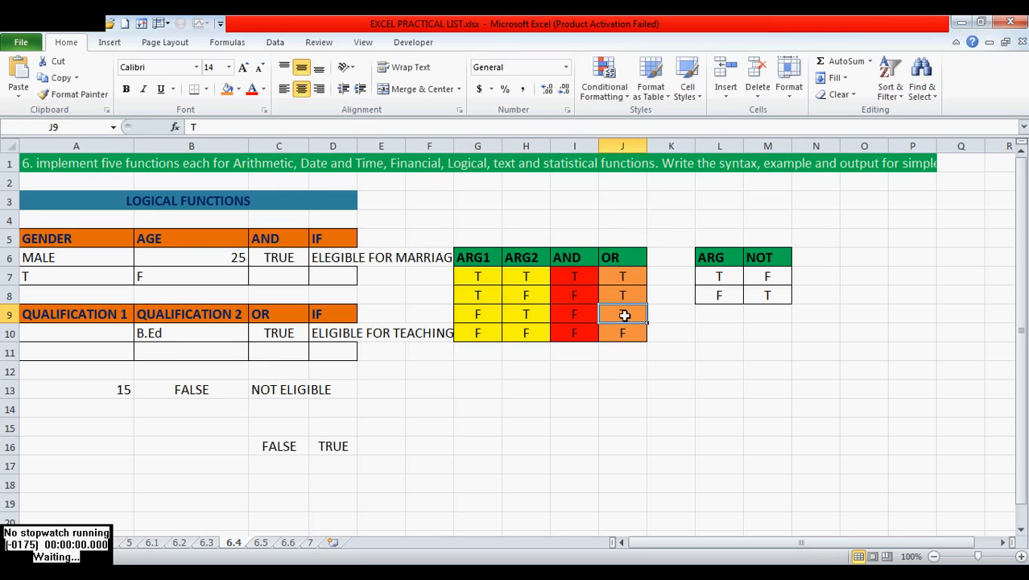
{"action": "left_click", "coordinate": [273, 332]}
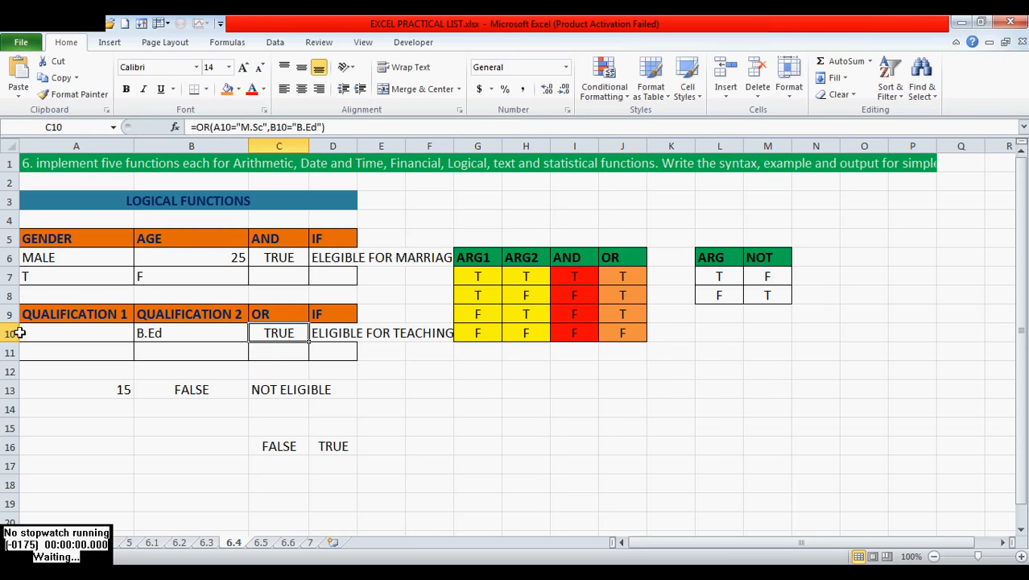
- Examine the OR logical test and the value-if-true argument of the IF formula in D10
{"action": "left_click", "coordinate": [335, 333]}
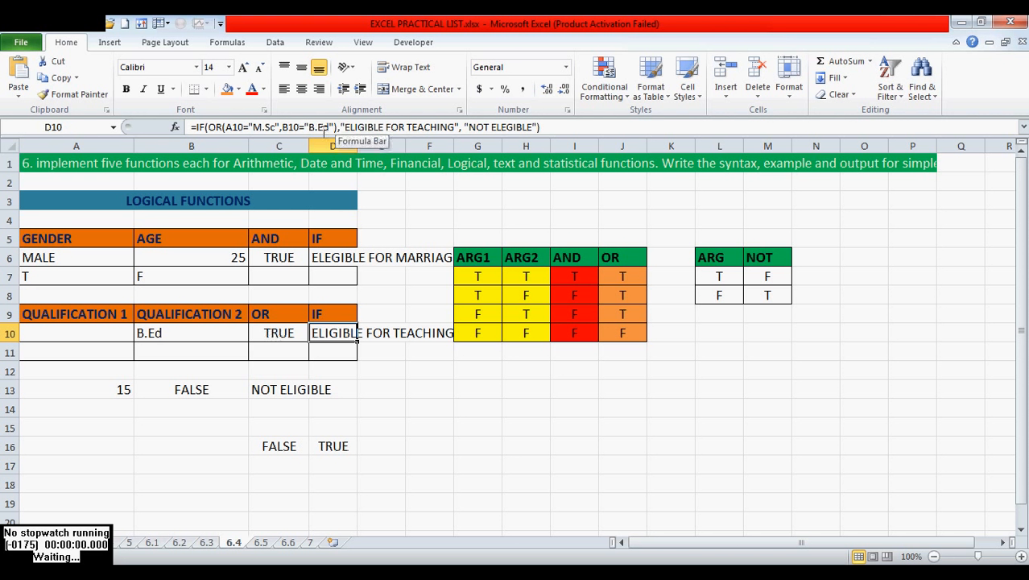
{"action": "left_click_drag", "start_coordinate": [215, 126], "coordinate": [337, 126]}
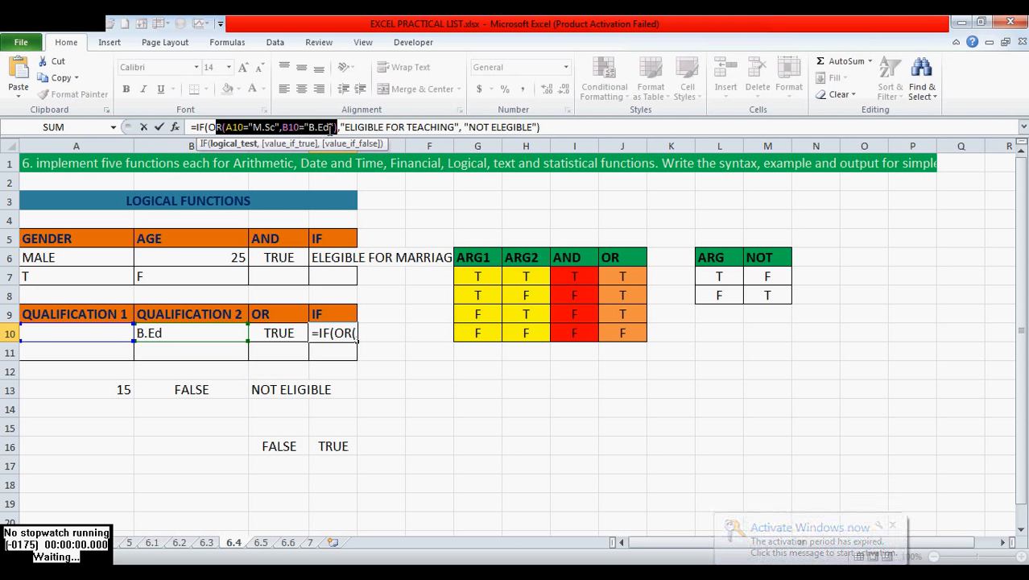
{"action": "left_click_drag", "start_coordinate": [341, 127], "coordinate": [465, 127]}
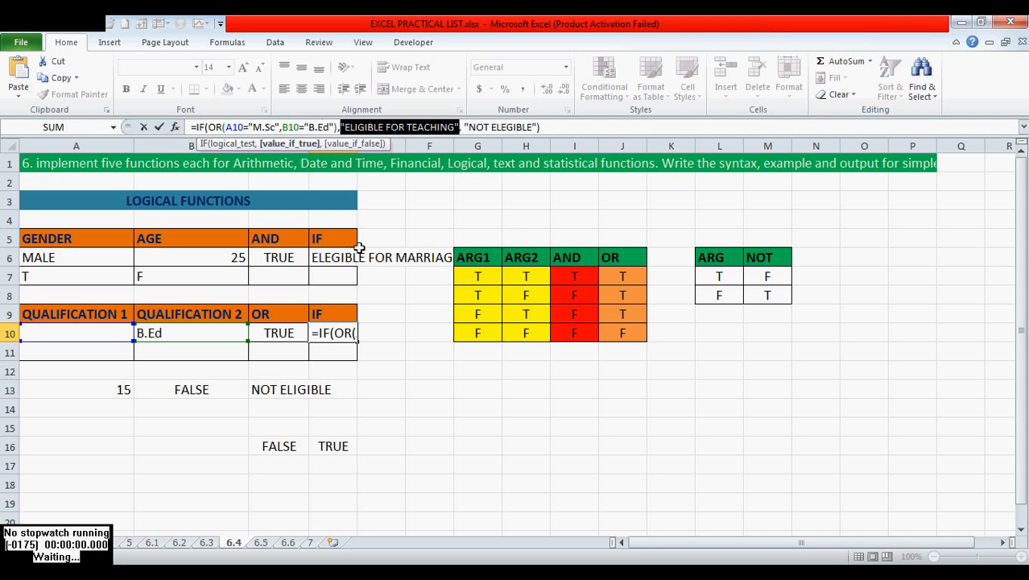
{"action": "key", "text": "Return"}
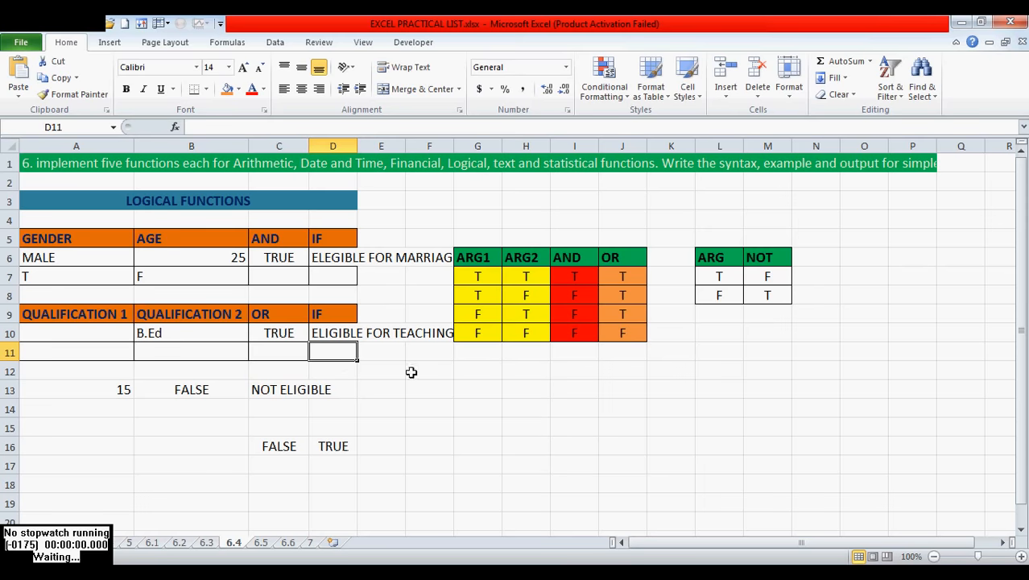
{"action": "left_click", "coordinate": [348, 331]}
- Compare the B.Ed qualification in B10 with the ARG2 and OR values in the truth table
{"action": "left_click", "coordinate": [171, 335]}
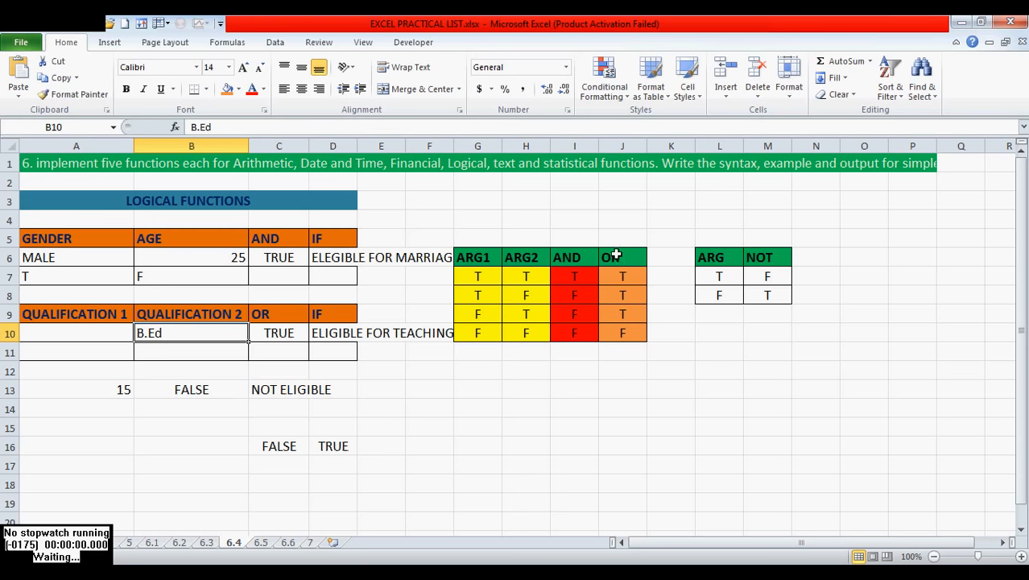
{"action": "left_click", "coordinate": [620, 312]}
{"action": "left_click", "coordinate": [519, 318]}
{"action": "left_click", "coordinate": [522, 274]}
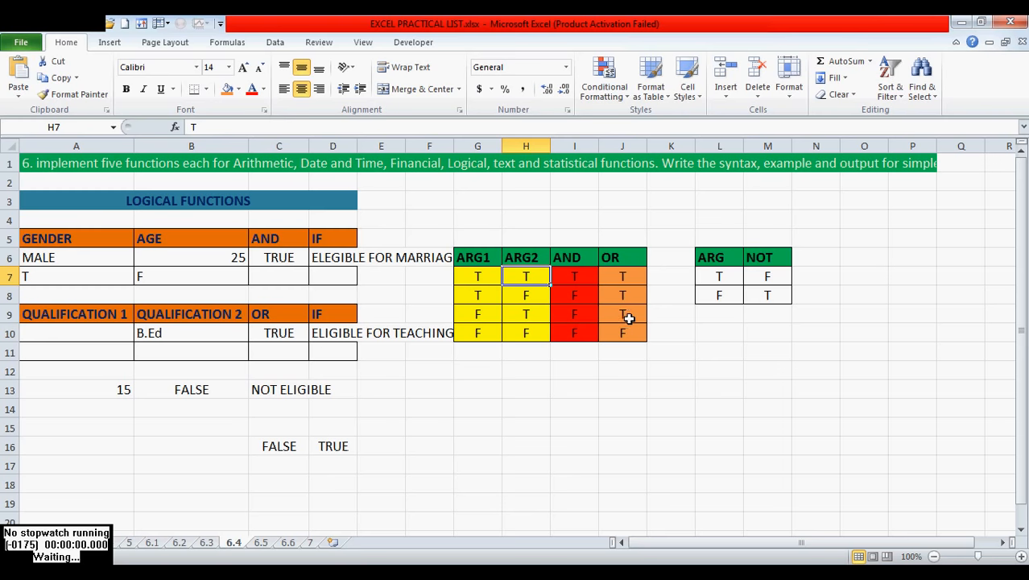
- Clear the B.Ed qualification from B10 so both qualifications are blank, and check the IF result in D10
{"action": "left_click", "coordinate": [274, 333]}
{"action": "left_click", "coordinate": [191, 334]}
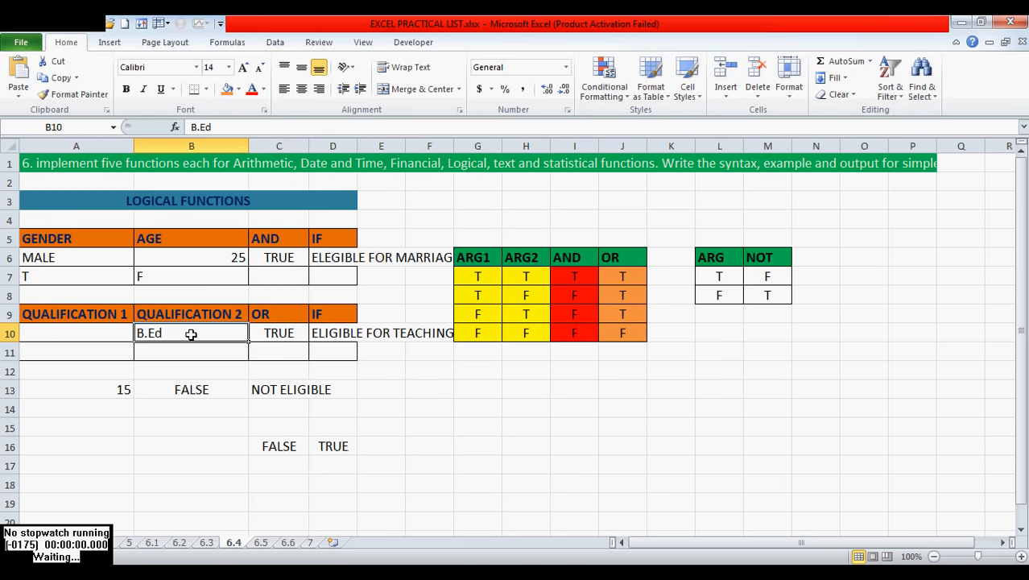
{"action": "left_click", "coordinate": [102, 332]}
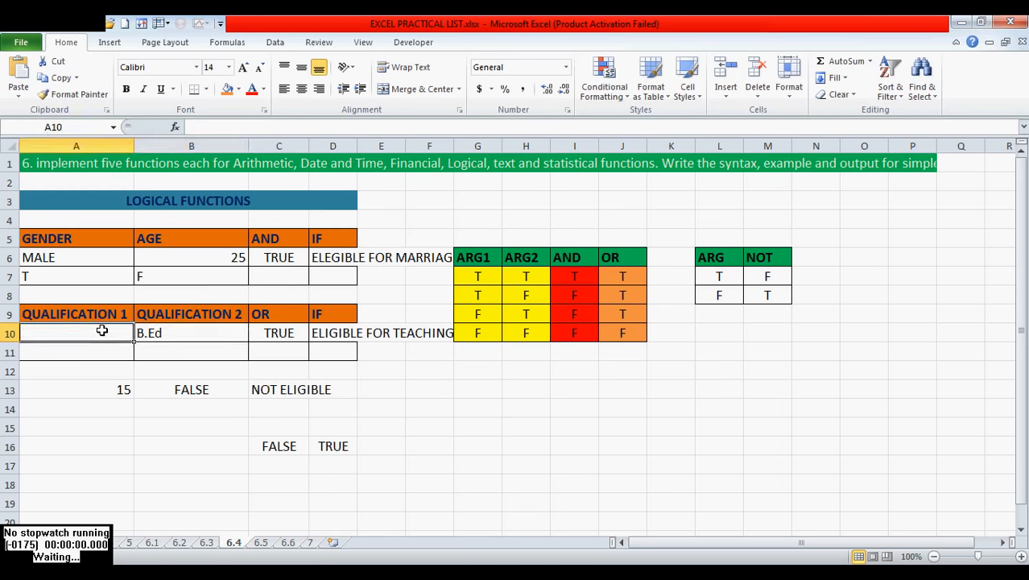
{"action": "left_click", "coordinate": [207, 330]}
{"action": "key", "text": "Delete"}
{"action": "left_click", "coordinate": [322, 333]}
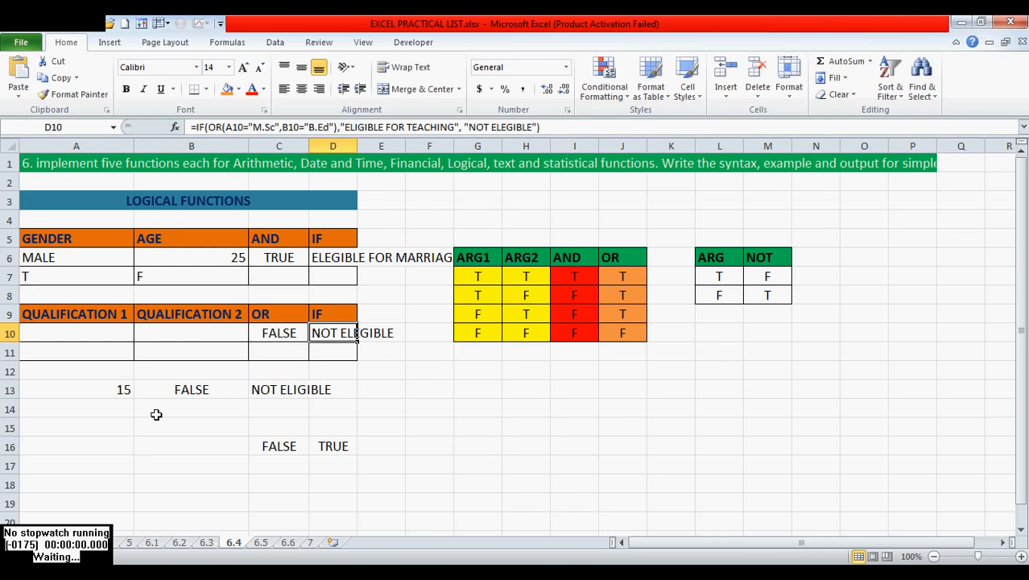
- Enter M.Sc as Qualification 1 in A10 and B.Ed as Qualification 2 in B10
{"action": "left_click", "coordinate": [111, 340]}
{"action": "type", "text": "M.Sc"}
{"action": "key", "text": "Tab"}
{"action": "type", "text": "B"}
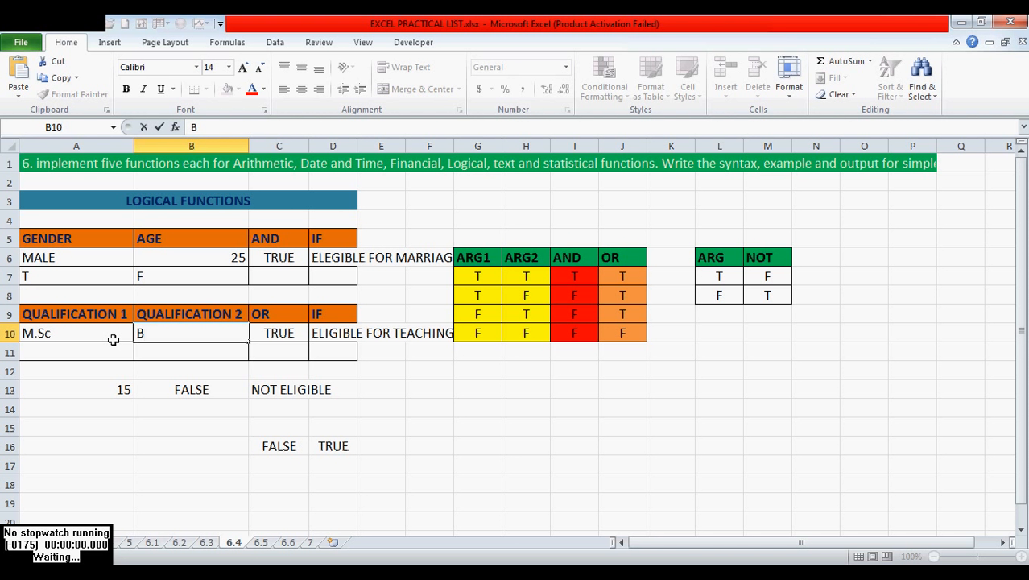
{"action": "type", "text": ".eeD"}
{"action": "key", "text": "BackSpace"}
{"action": "key", "text": "BackSpace"}
{"action": "type", "text": "Ed"}
{"action": "key", "text": "Return"}
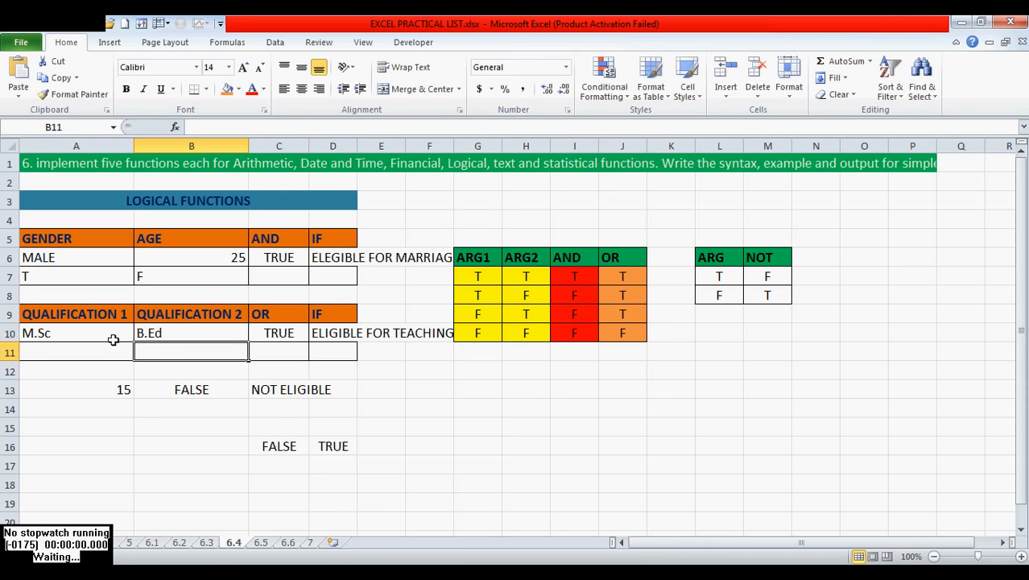
- Set C16 to TRUE and replace the formula in D16 with =NOT(C16)
{"action": "left_click", "coordinate": [275, 443]}
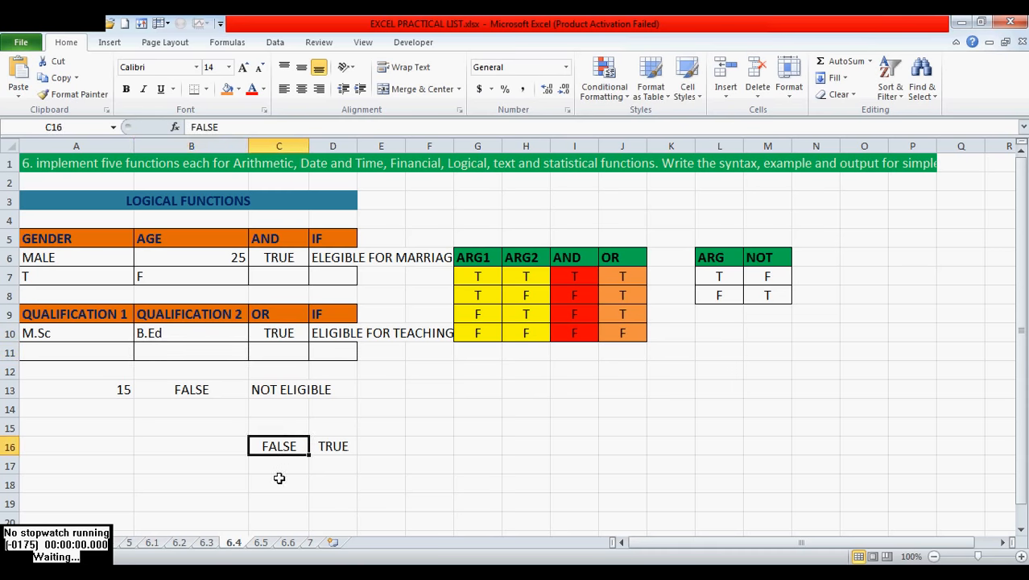
{"action": "left_click", "coordinate": [336, 452]}
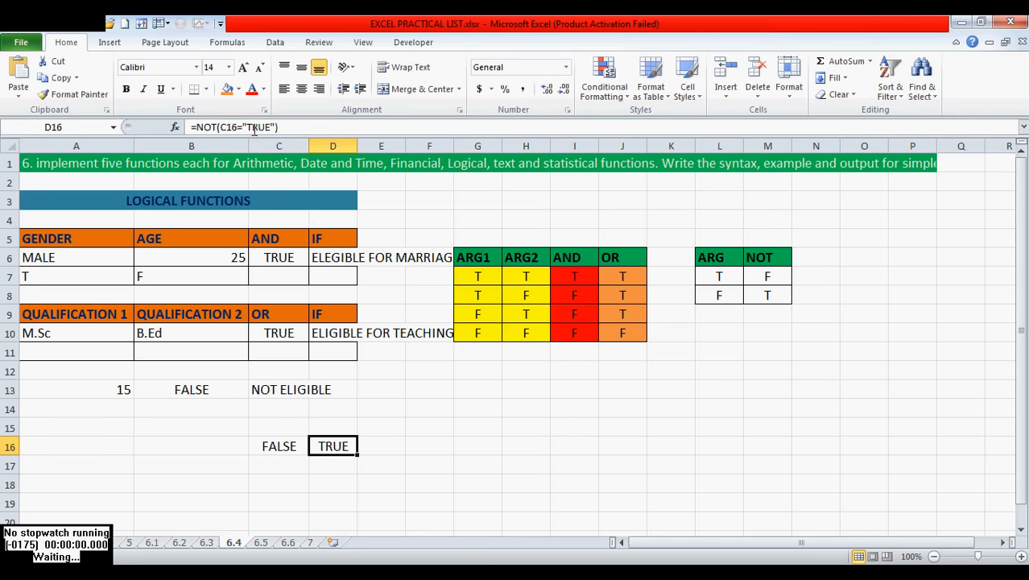
{"action": "key", "text": "ctrl+z"}
{"action": "type", "text": "=NOT"}
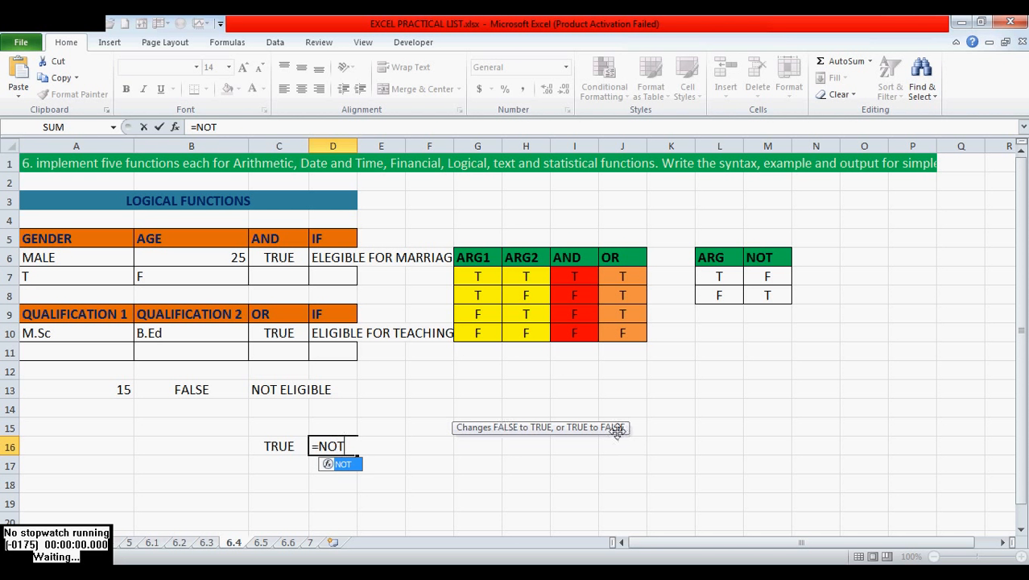
{"action": "type", "text": "("}
{"action": "left_click", "coordinate": [278, 446]}
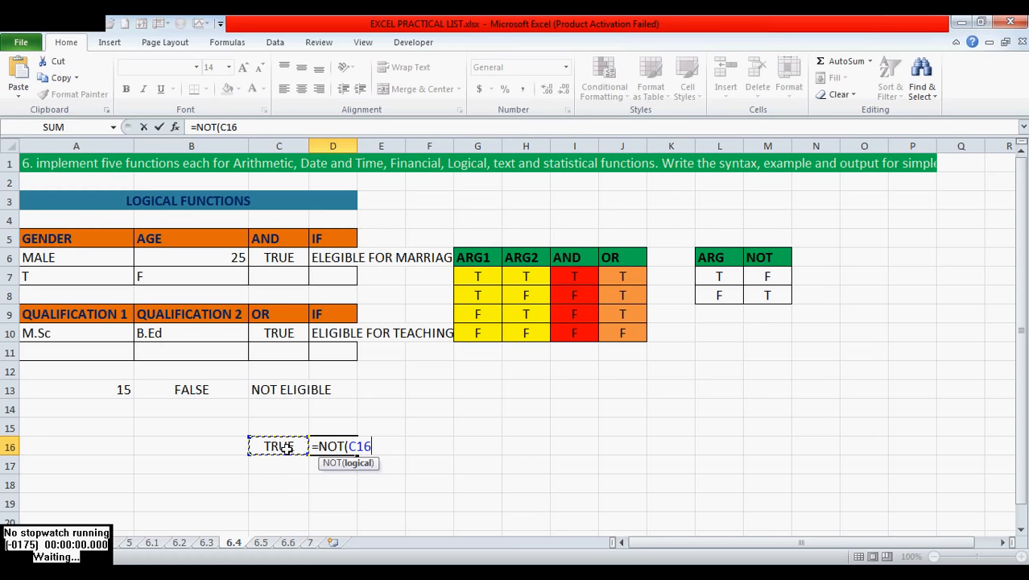
{"action": "key", "text": "Return"}
{"action": "left_click", "coordinate": [314, 448]}
- Change C16 to FALSE and check the NOT result in D16
{"action": "left_click", "coordinate": [273, 439]}
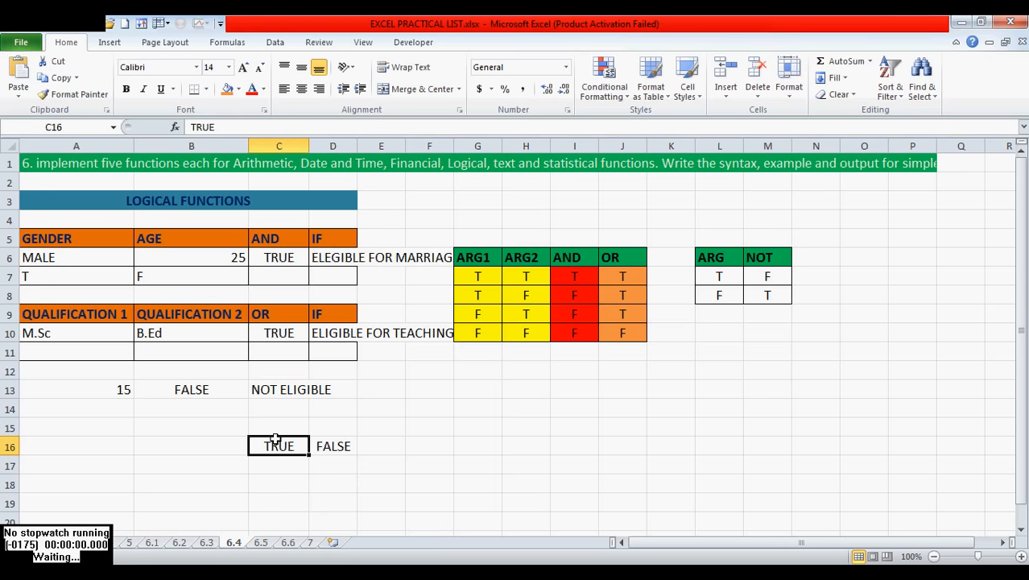
{"action": "type", "text": "FALS"}
{"action": "type", "text": "E"}
{"action": "key", "text": "Return"}
{"action": "left_click", "coordinate": [327, 445]}
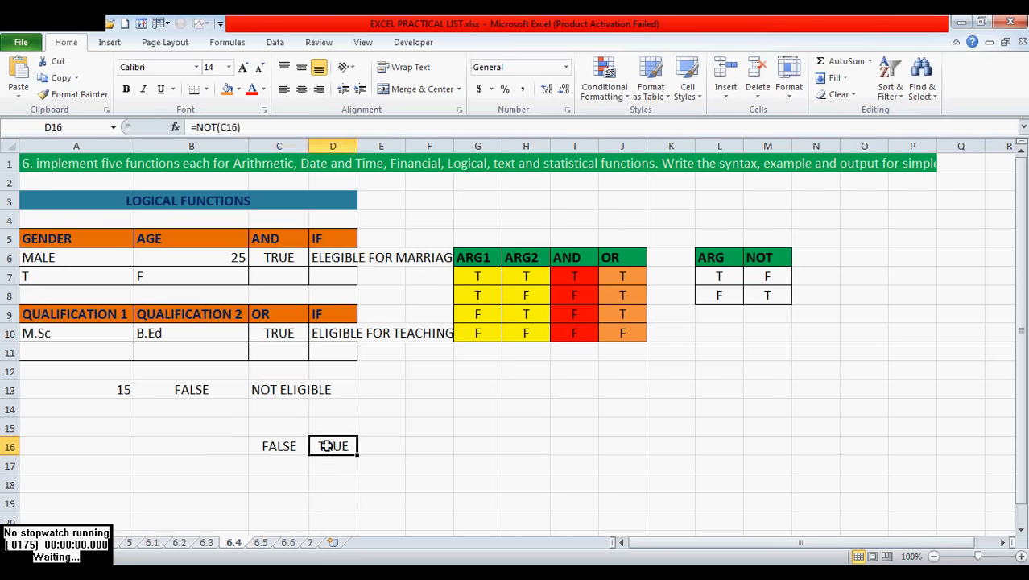
- Compare C16 with the NOT result in D16, and set C16 to TRUE
{"action": "left_click", "coordinate": [270, 445]}
{"action": "left_click", "coordinate": [326, 448]}
{"action": "left_click", "coordinate": [260, 448]}
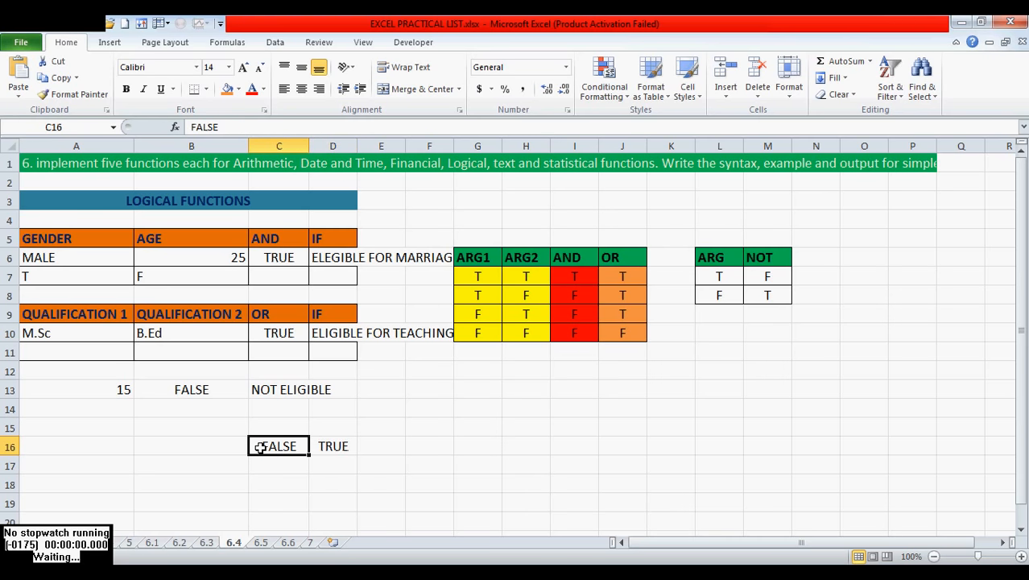
{"action": "type", "text": "TRUE"}
{"action": "key", "text": "Return"}
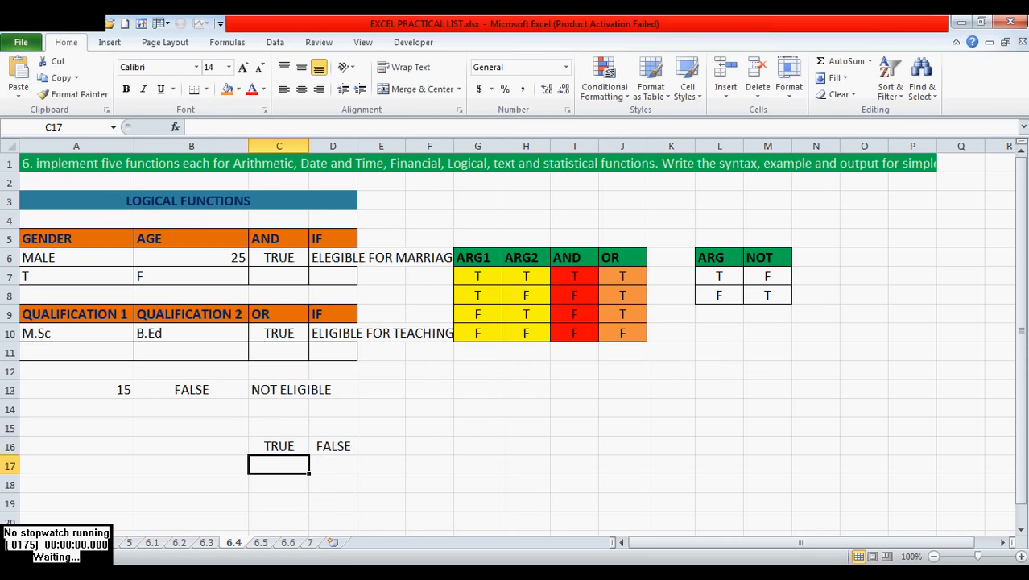